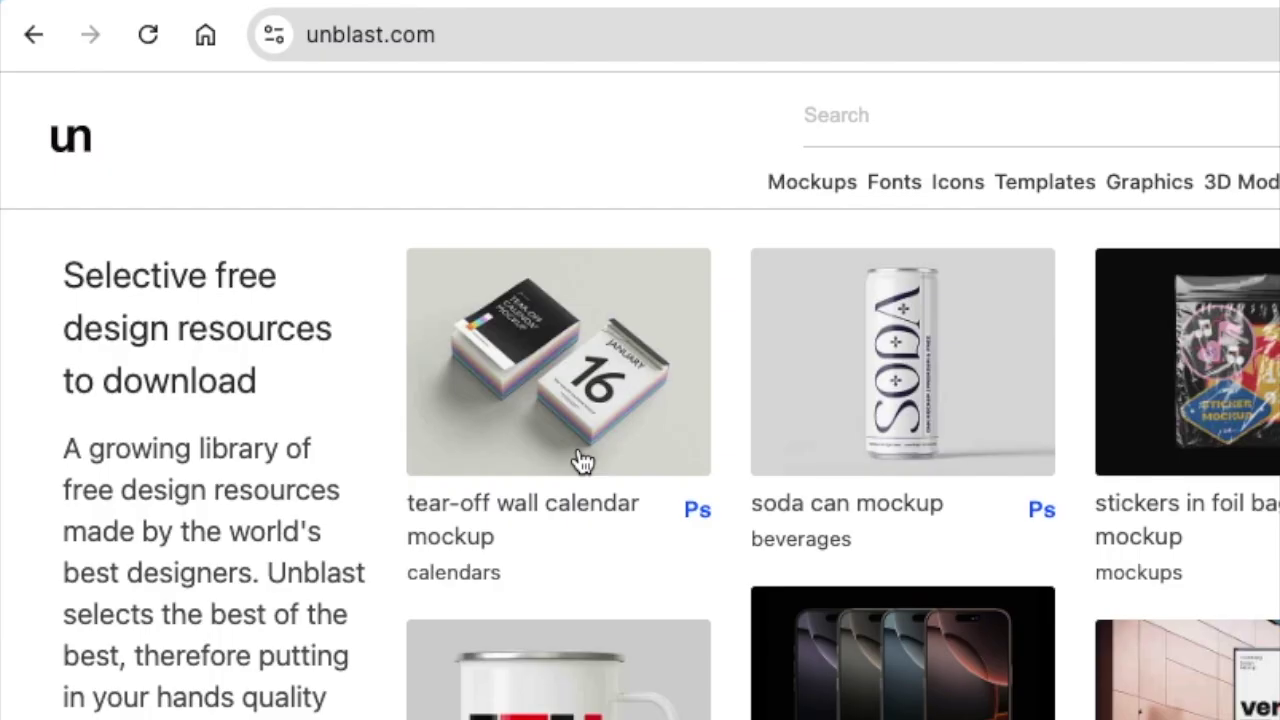
- Enter 'book' as the search term in Unblast's search field
text(book)
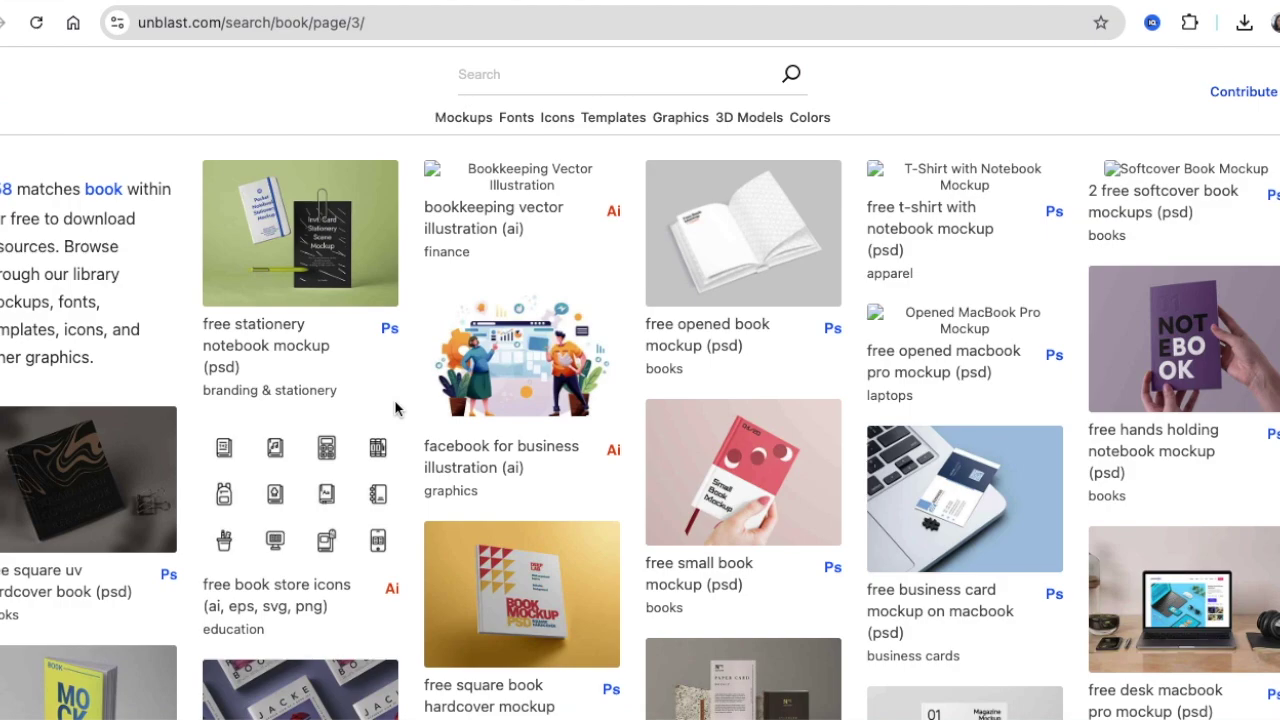
- Scroll through the 'book' search results to page 3 of book mockups
scroll(395, 408, down, 2)
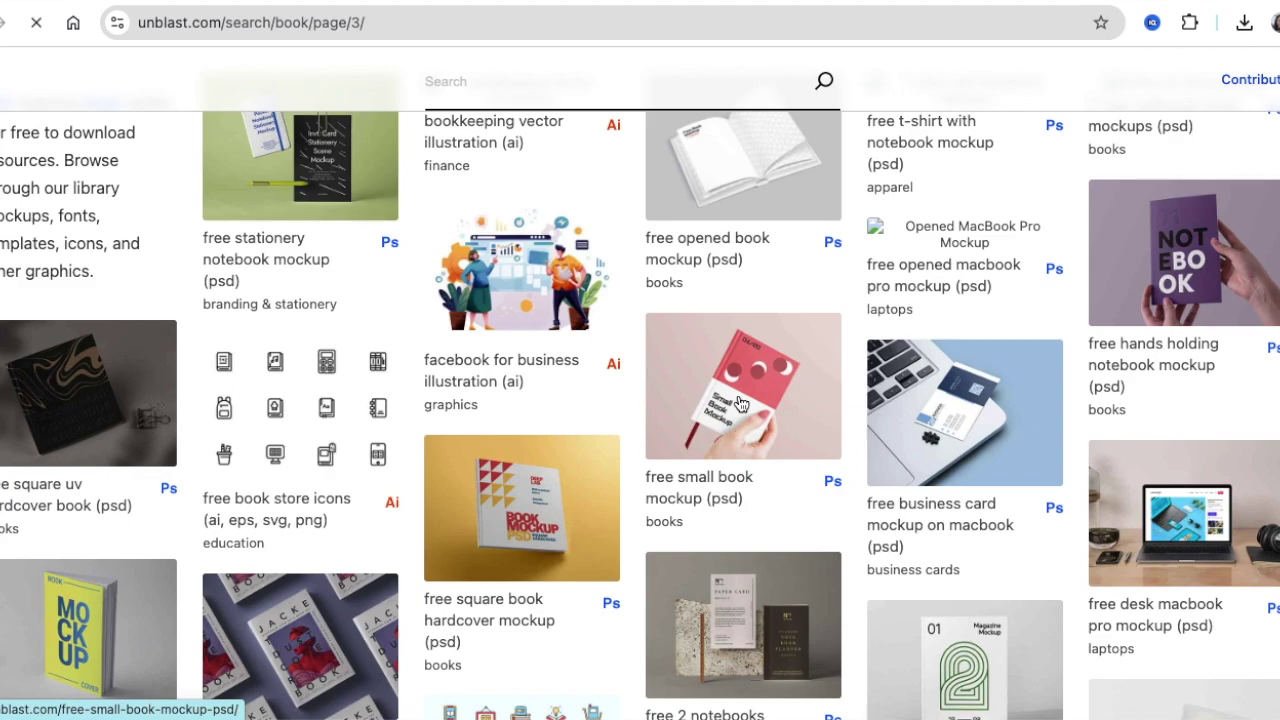
- Open 'free small book mockup (psd)' and follow its Free Download link to mrmockup.com
click(740, 403)
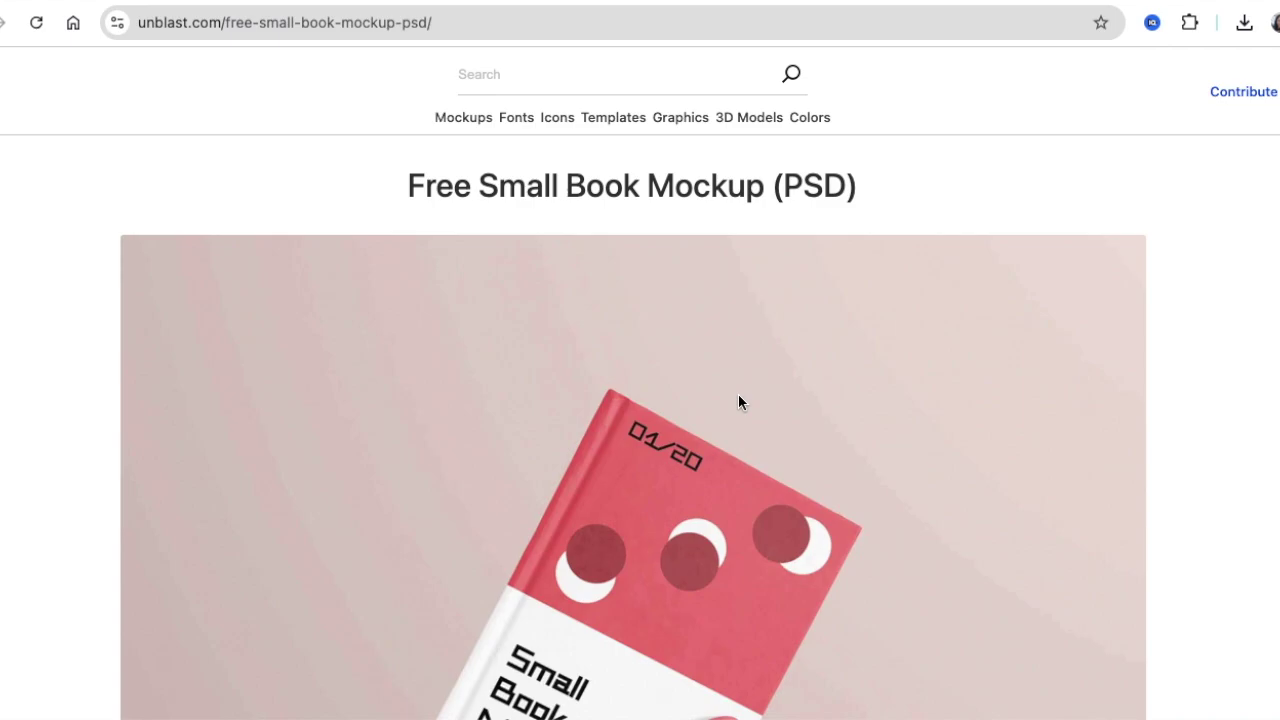
scroll(669, 423, down, 5)
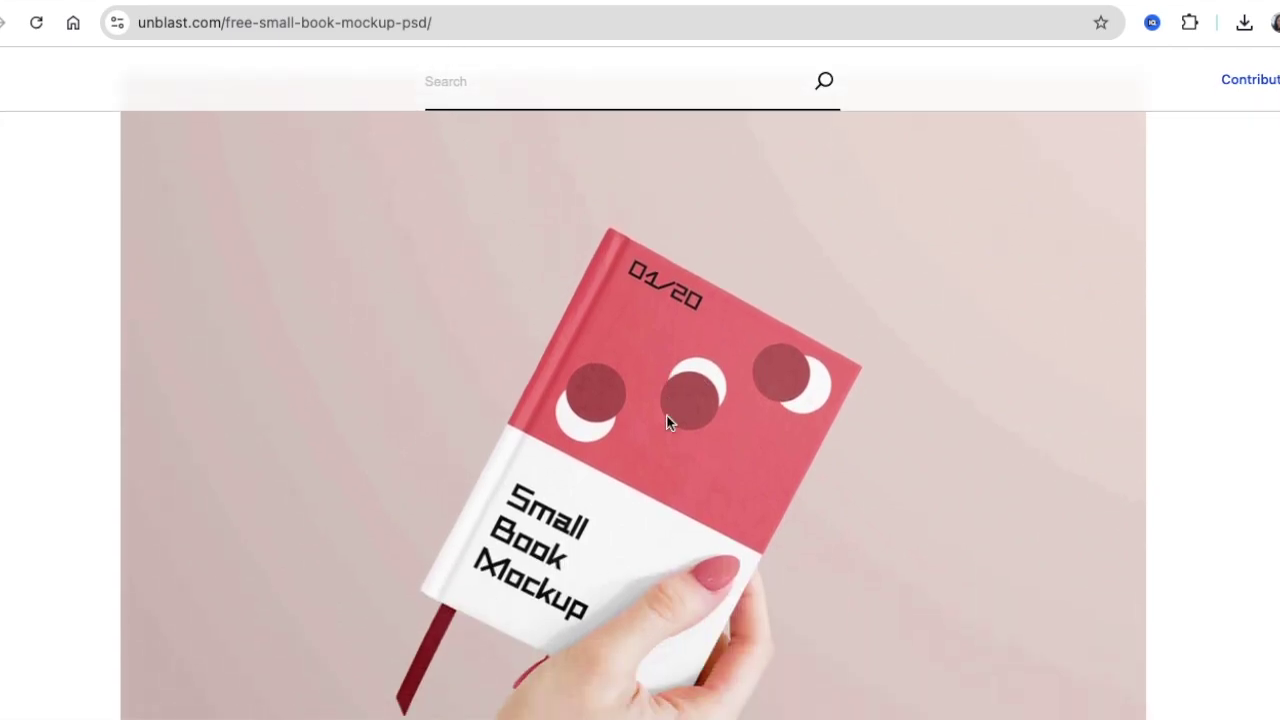
scroll(669, 421, down, 7)
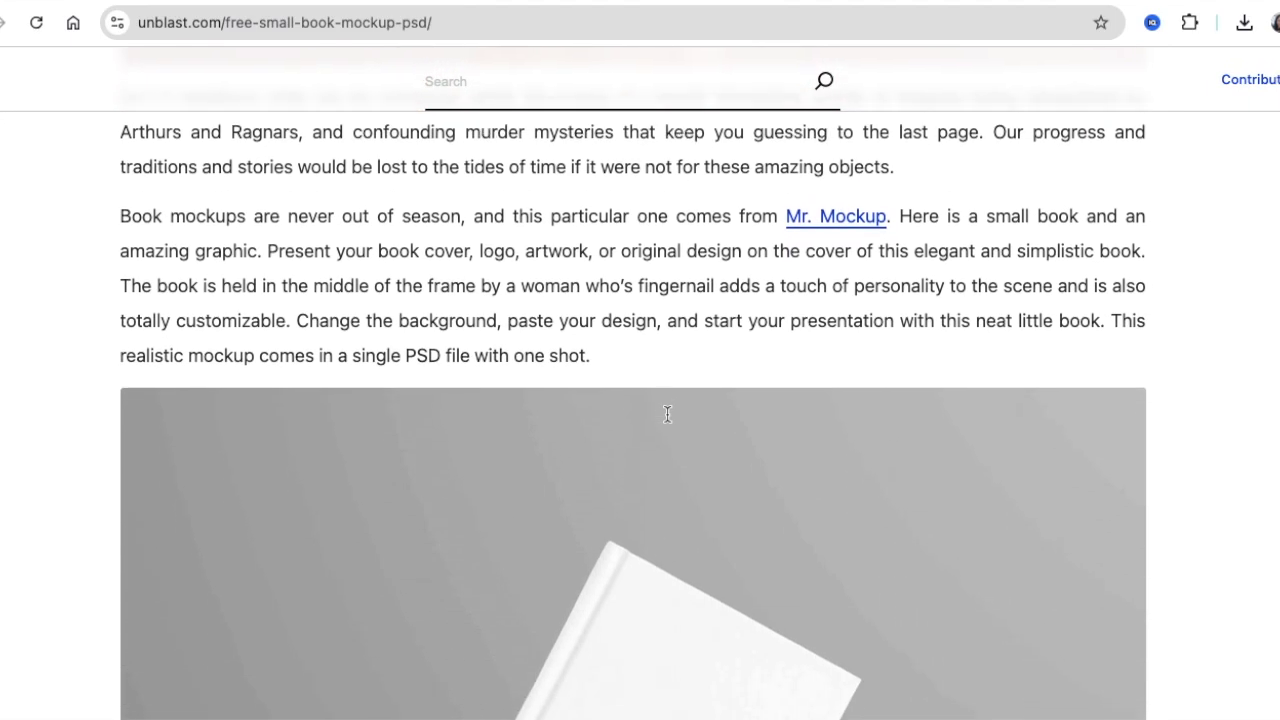
scroll(669, 421, down, 4)
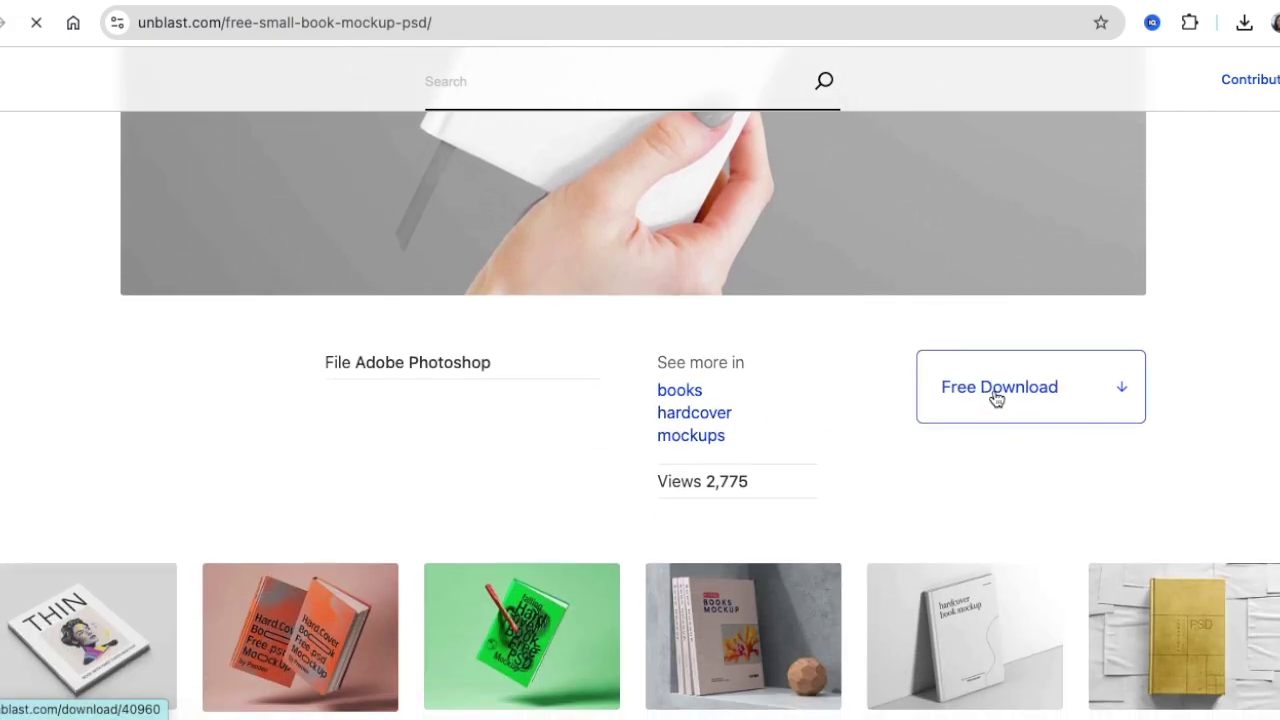
click(997, 398)
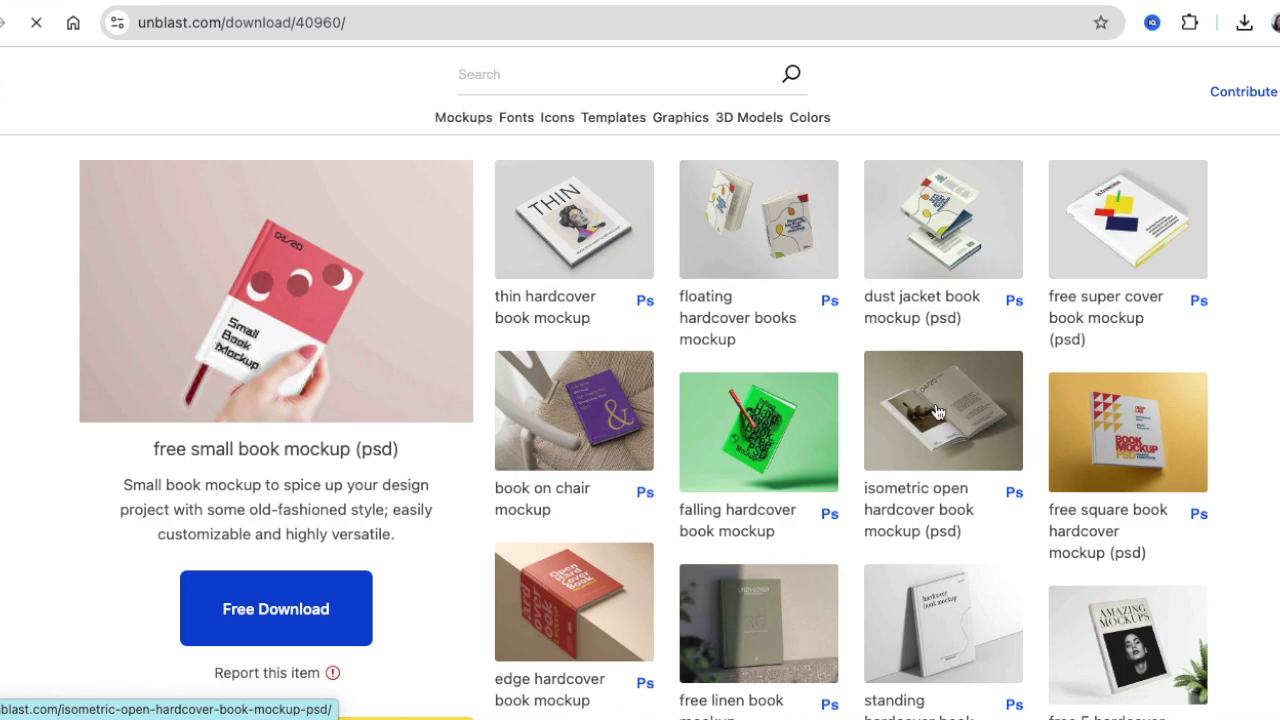
scroll(271, 430, down, 3)
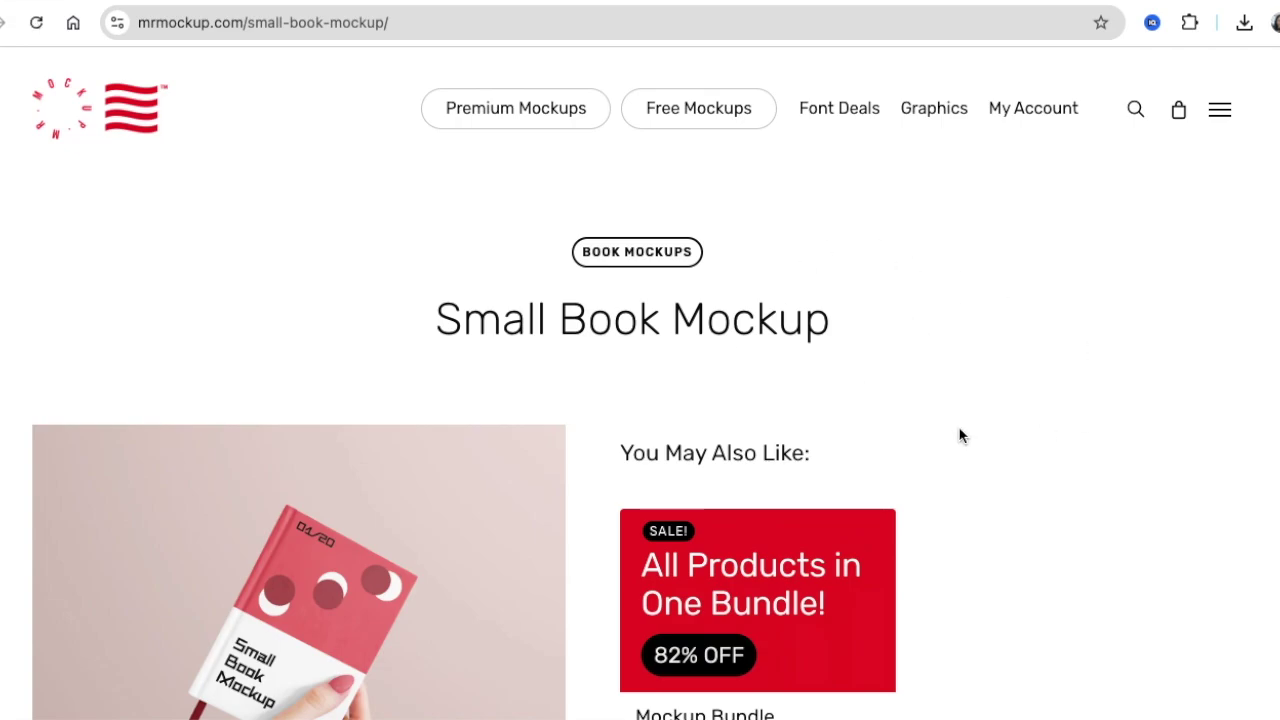
- Download the 54.5 MB Small+Book+Mockup zip, then open a blank new browser tab
scroll(967, 460, down, 5)
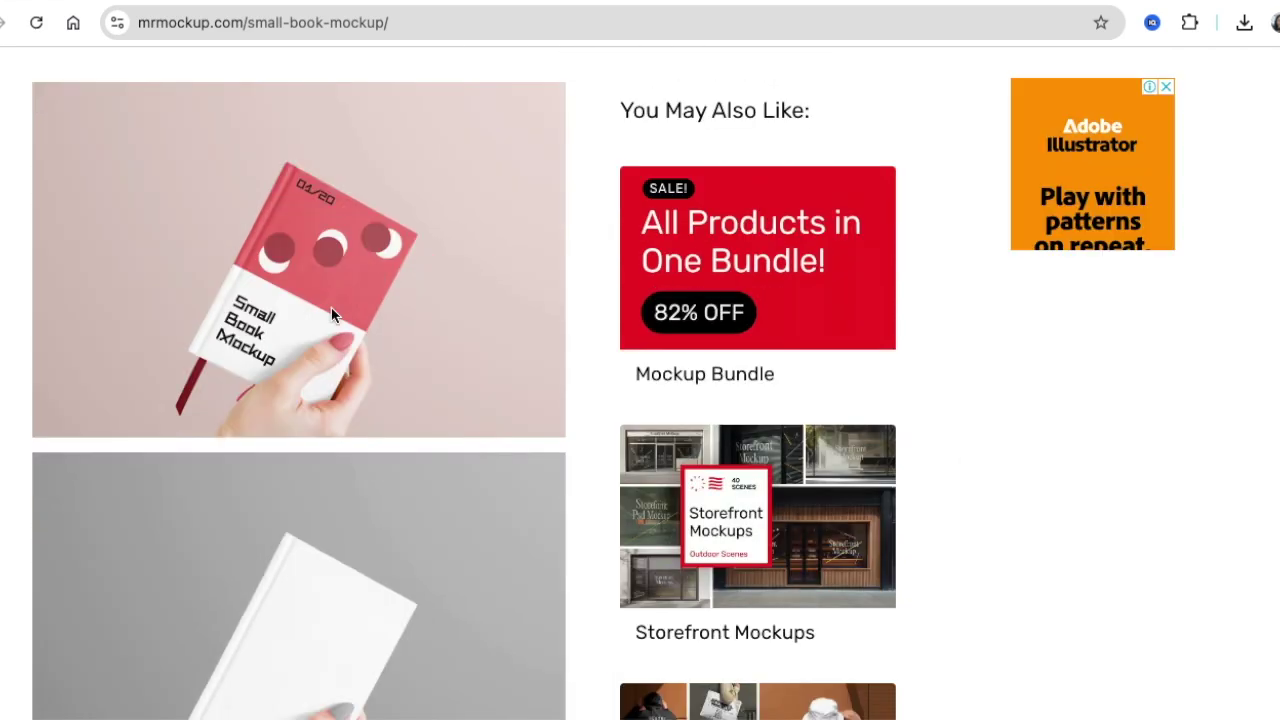
scroll(360, 414, down, 8)
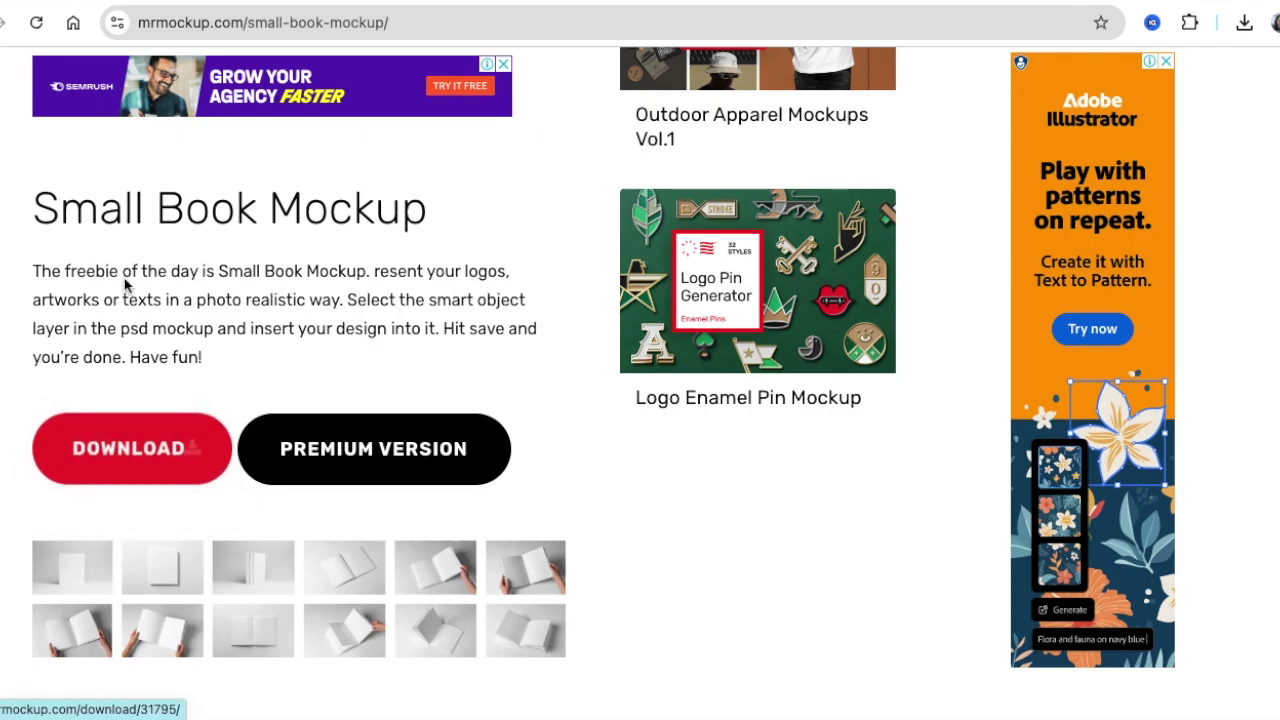
click(138, 449)
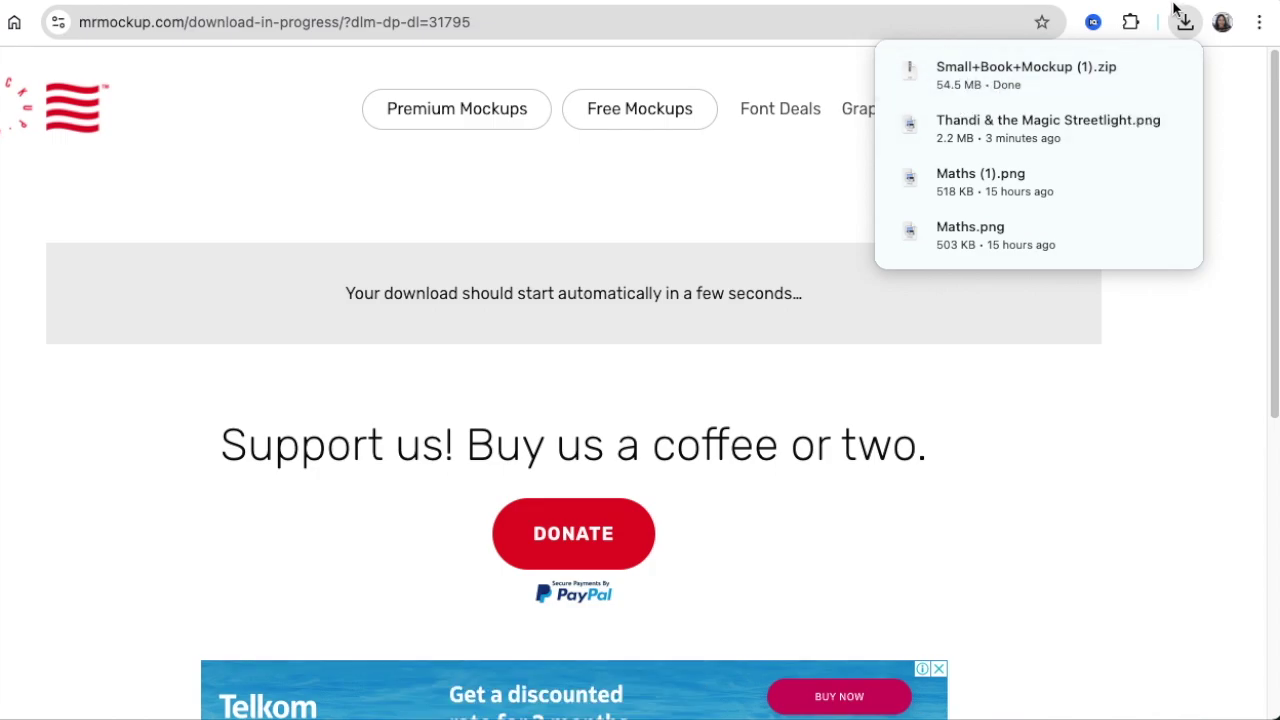
key(ctrl+t)
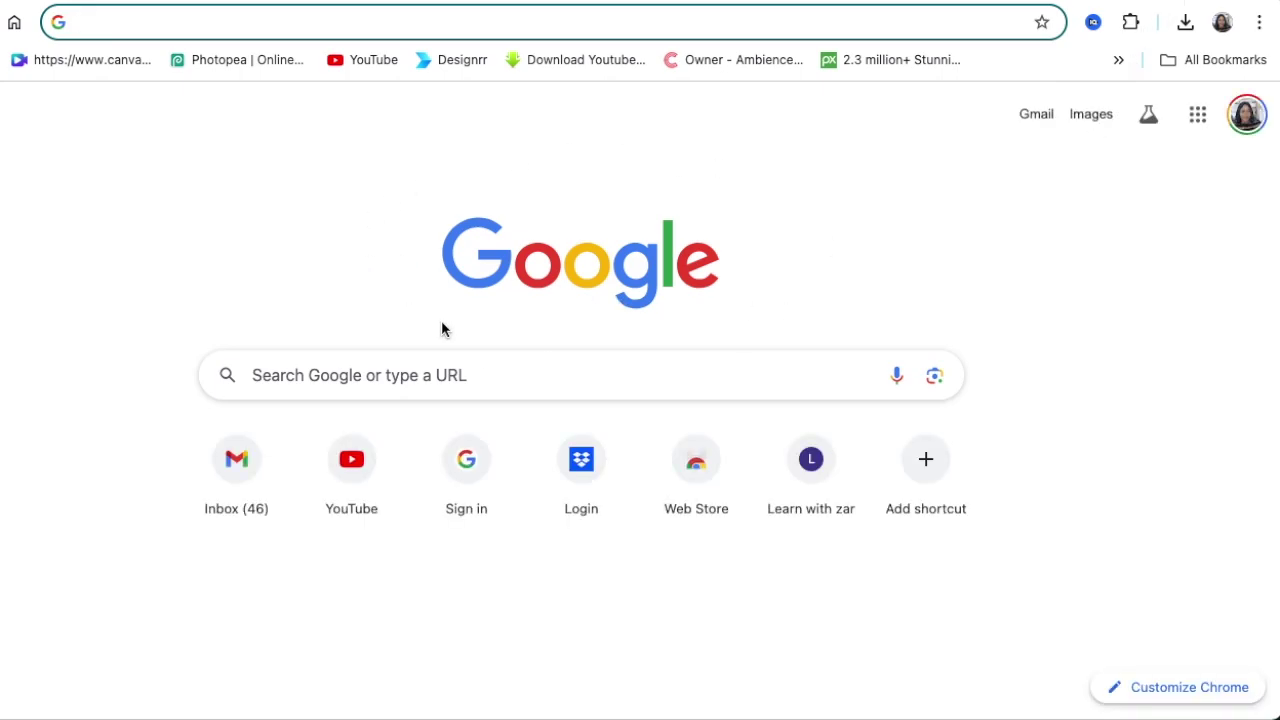
- Load Photopea from the bookmarks bar and browse the computer for a file
click(238, 64)
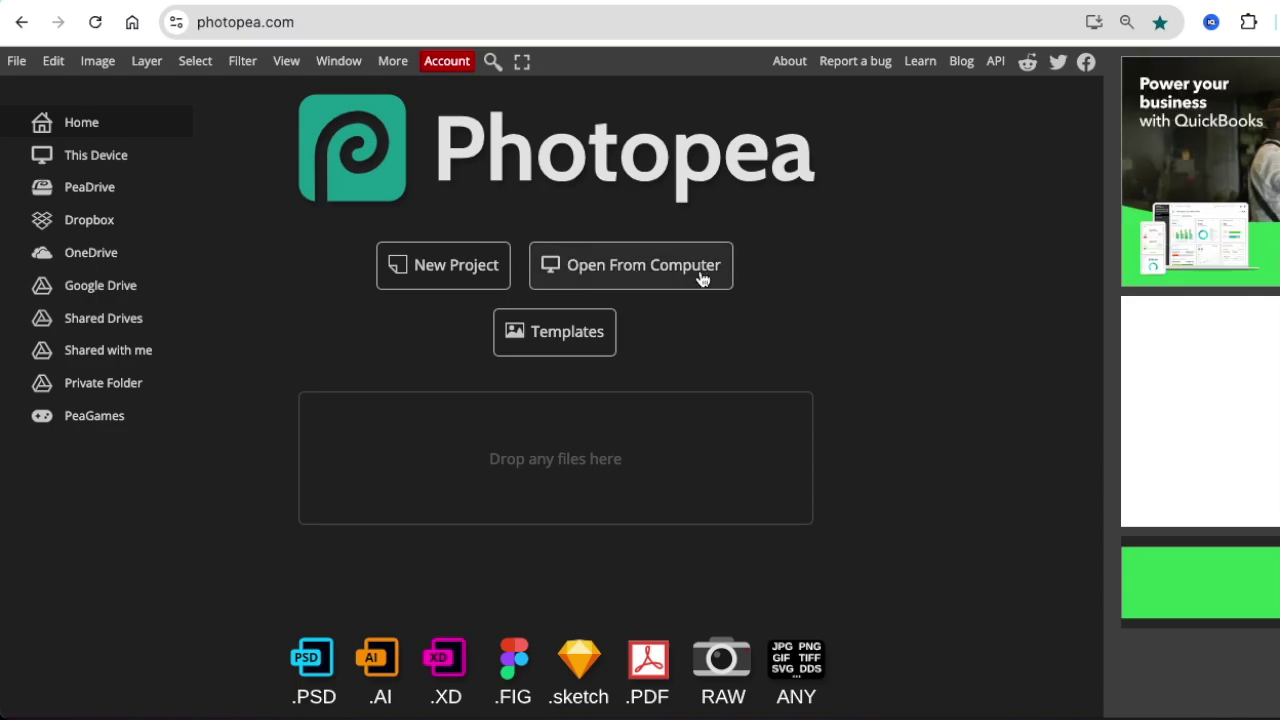
click(643, 270)
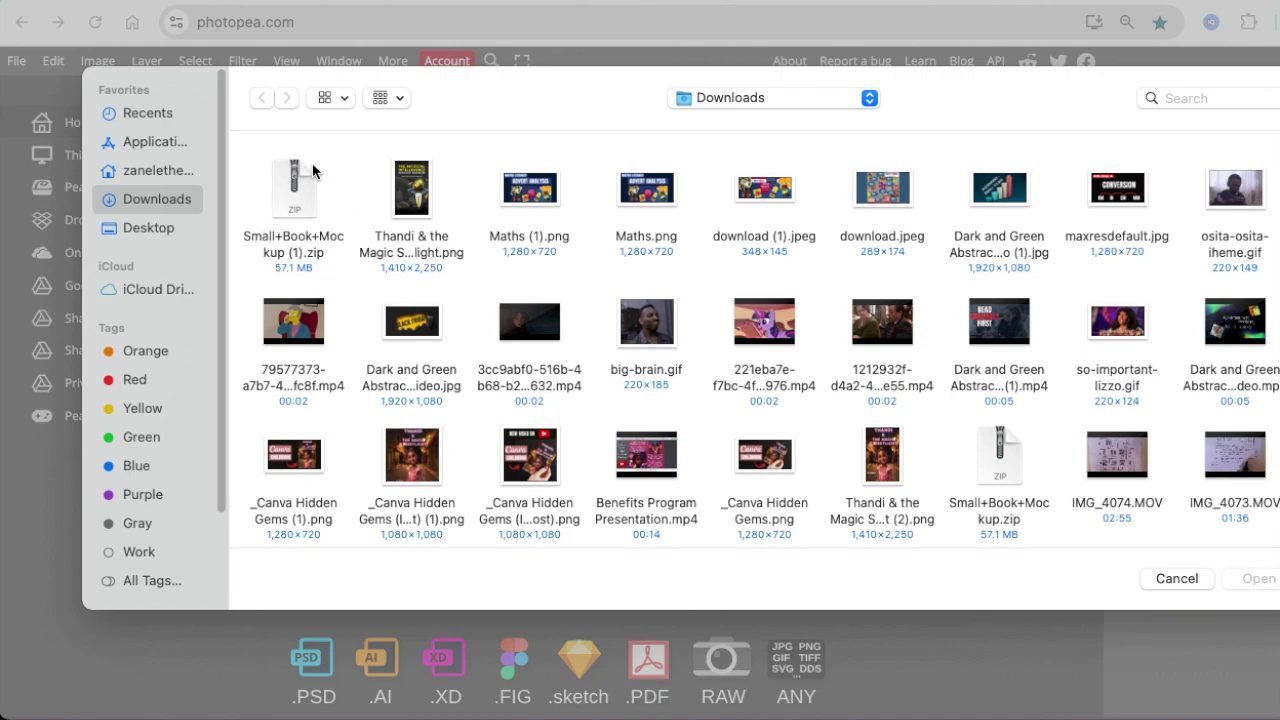
- Open 'Small+Book+Mockup (1).zip' from Downloads in Photopea
click(292, 213)
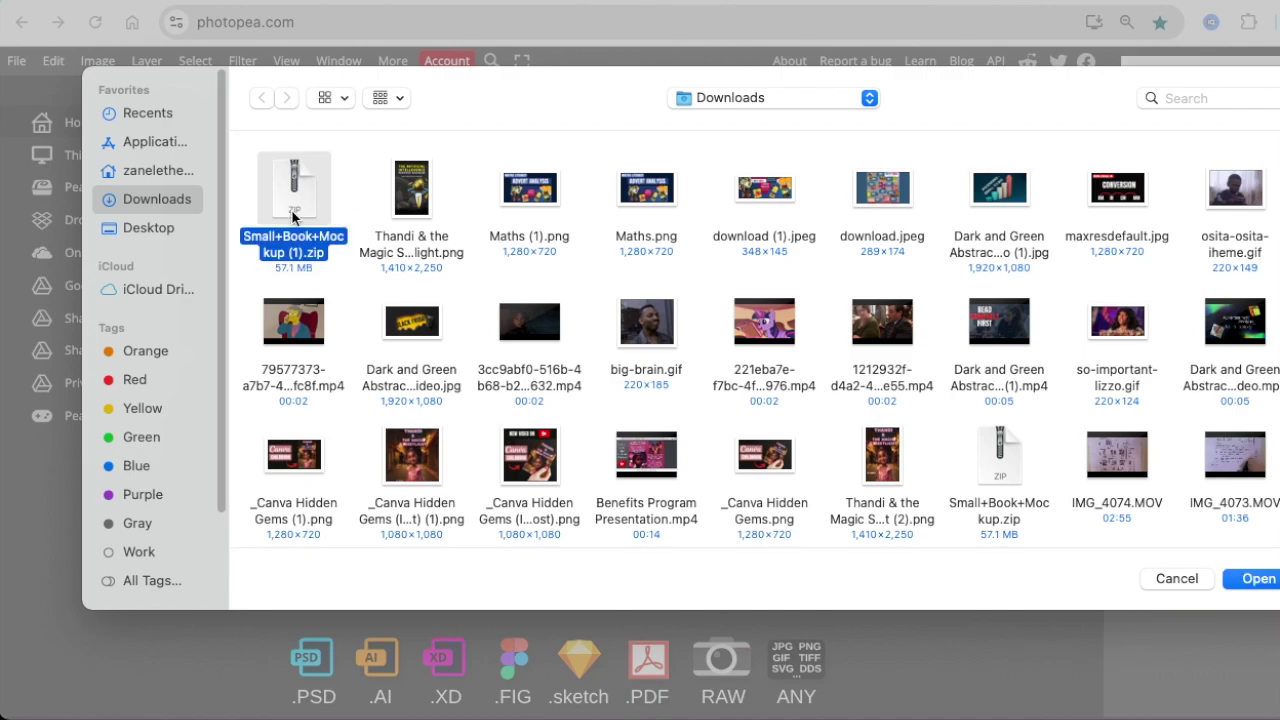
click(1255, 580)
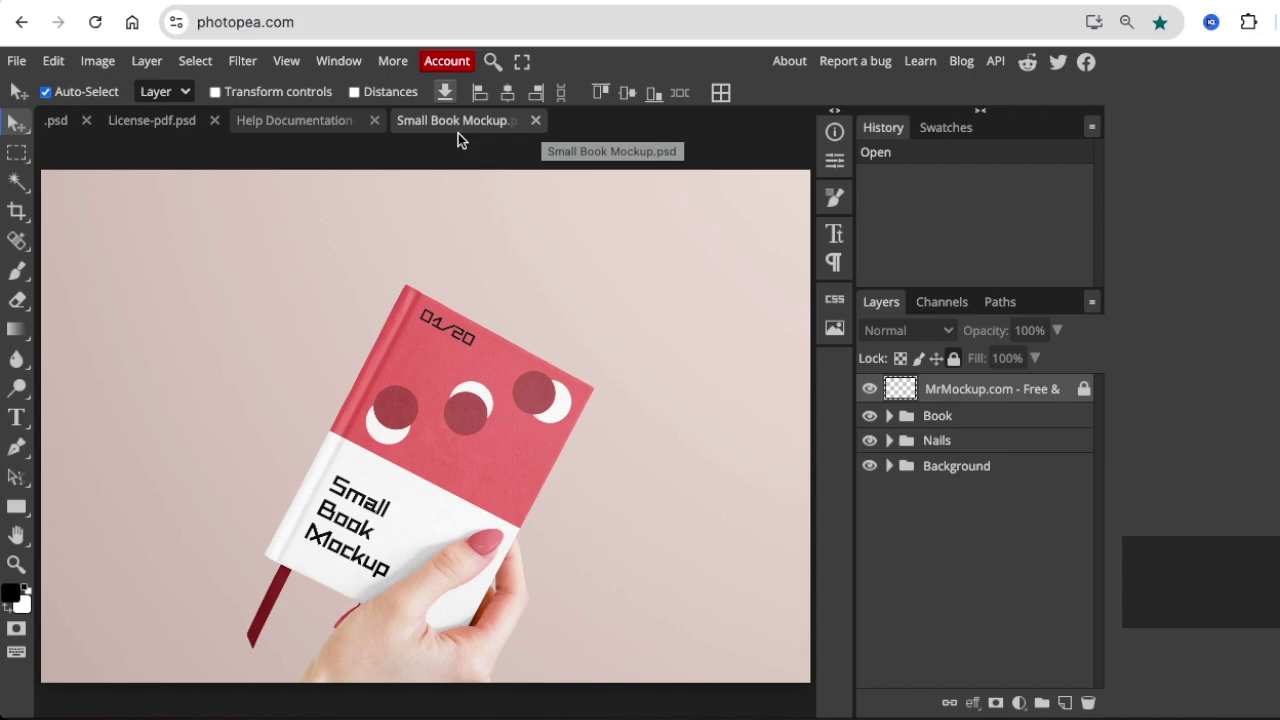
click(294, 124)
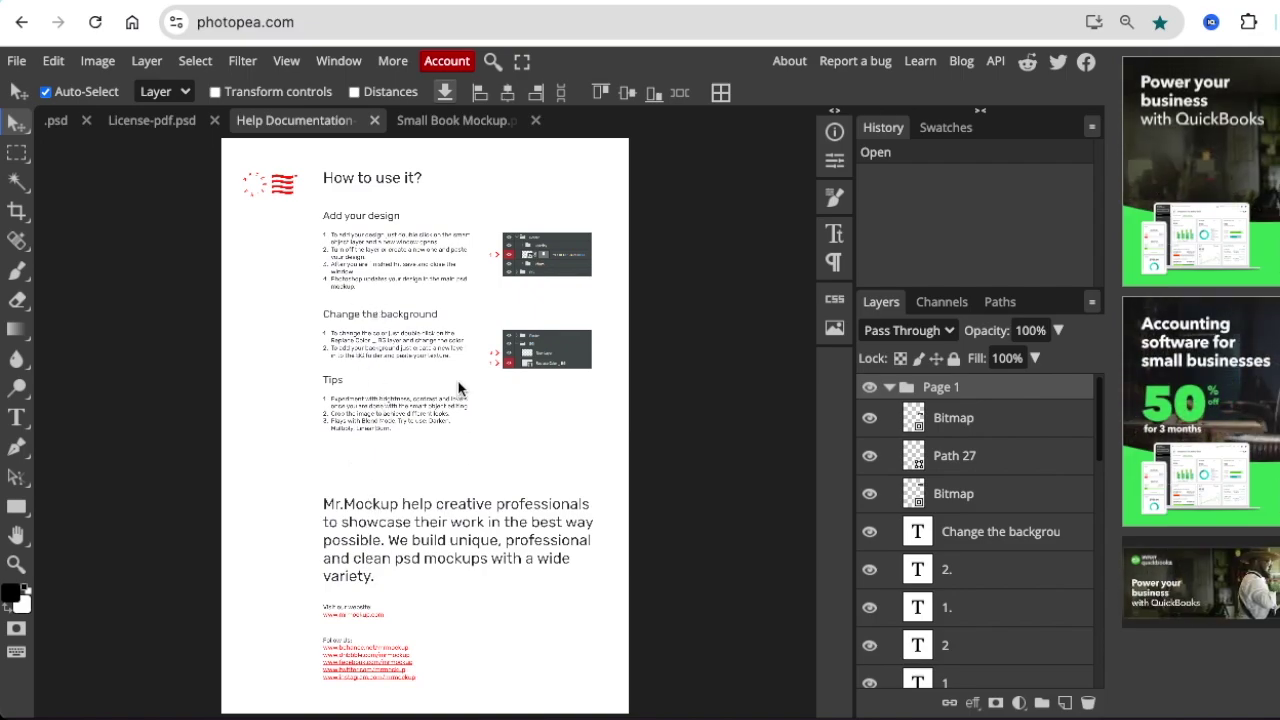
click(148, 121)
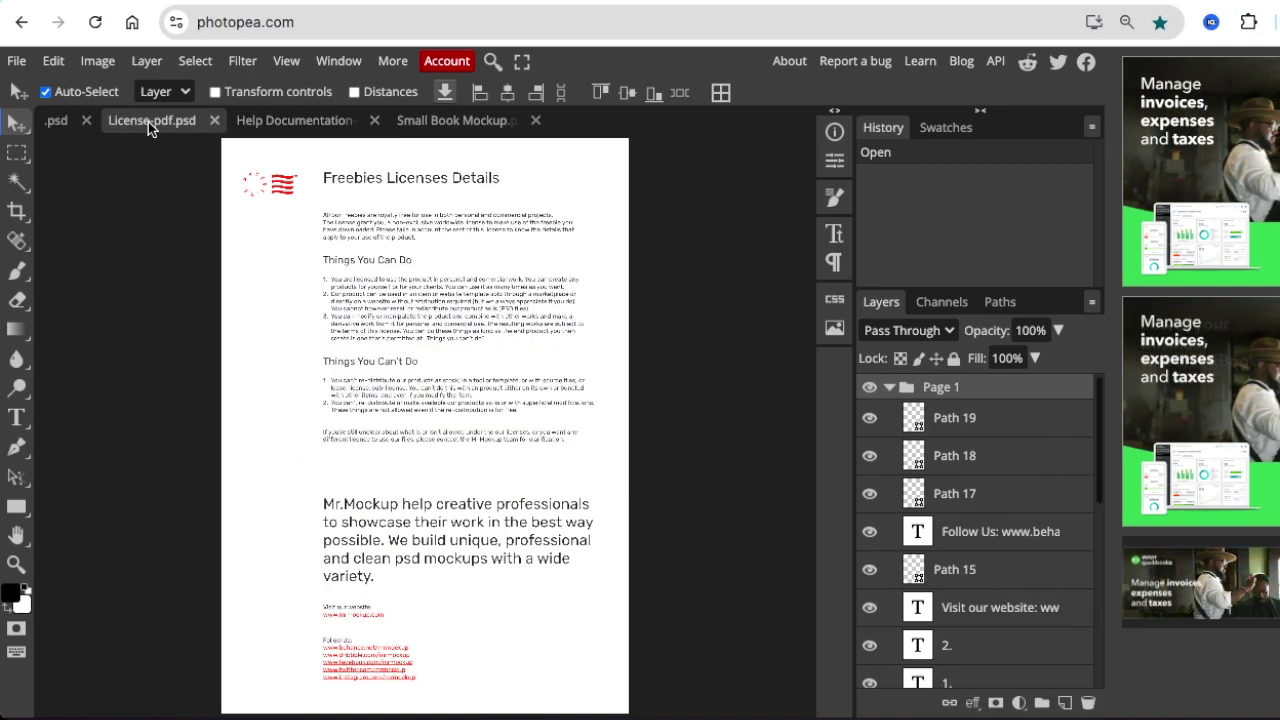
click(57, 122)
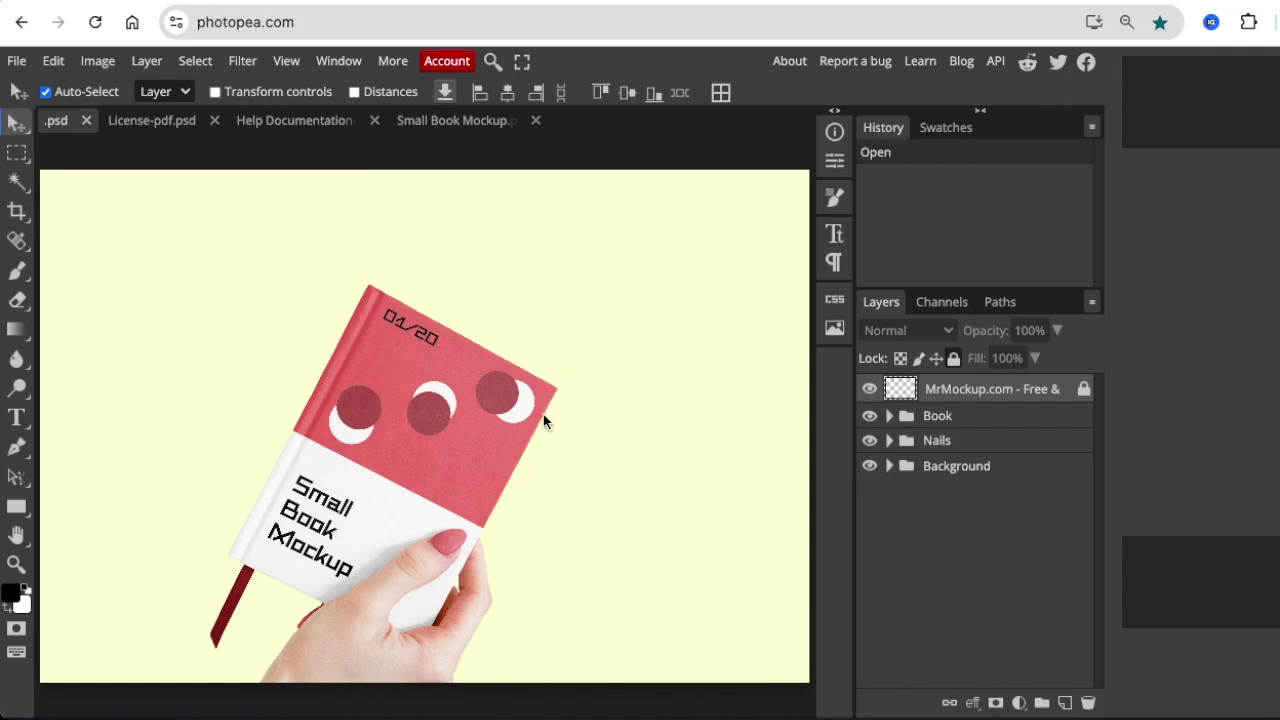
click(491, 124)
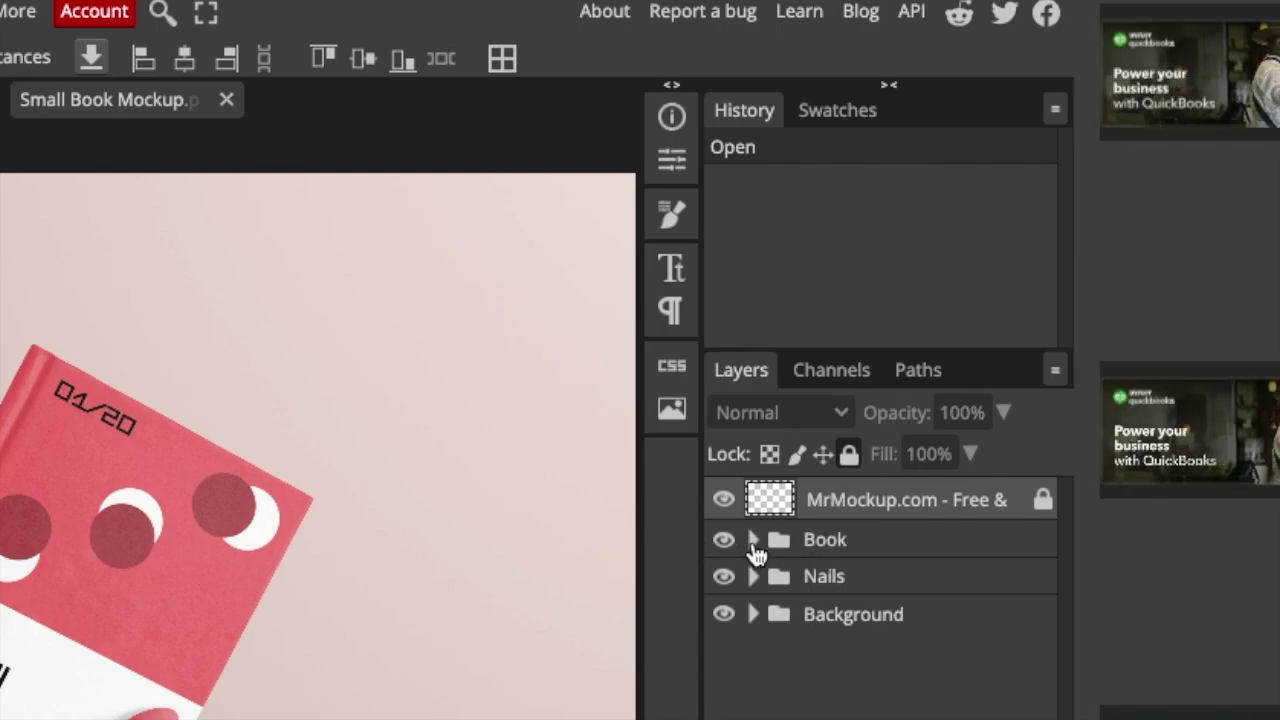
click(753, 541)
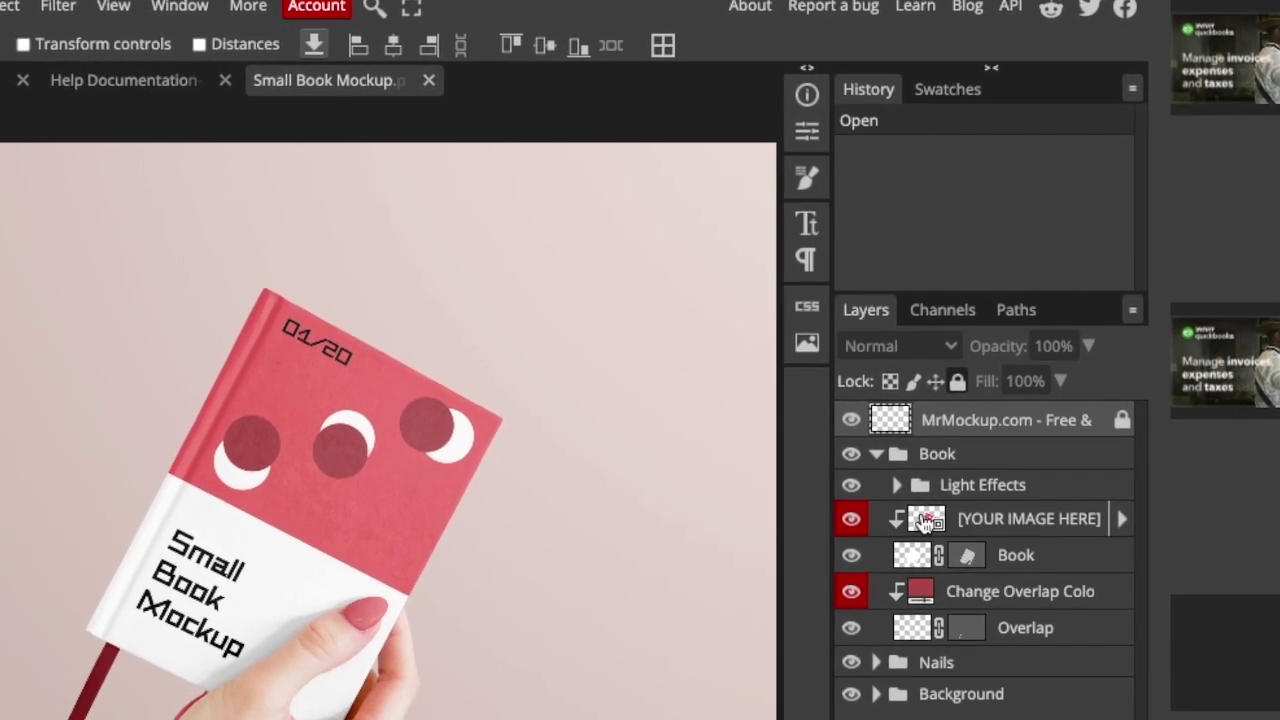
- Open the [YOUR IMAGE HERE] cover smart object in its own tab
double_click(908, 534)
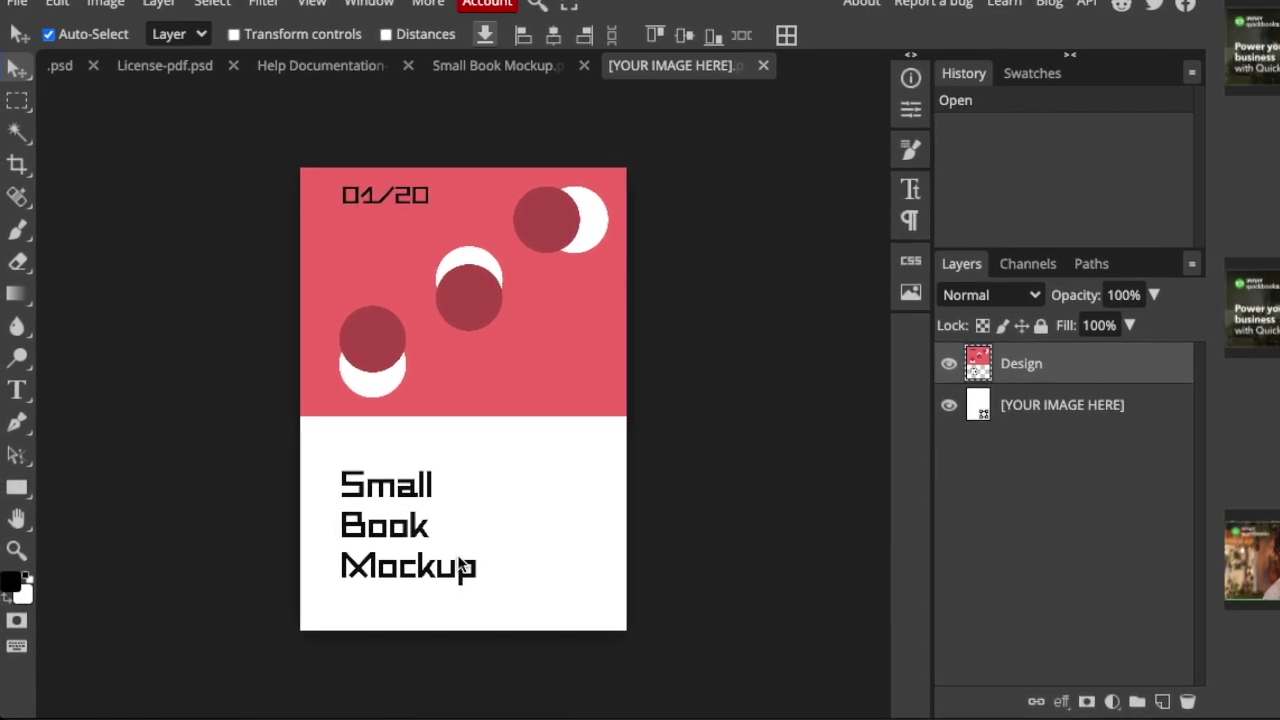
- Hide the cover's Design layer, leaving a blank white page
click(946, 367)
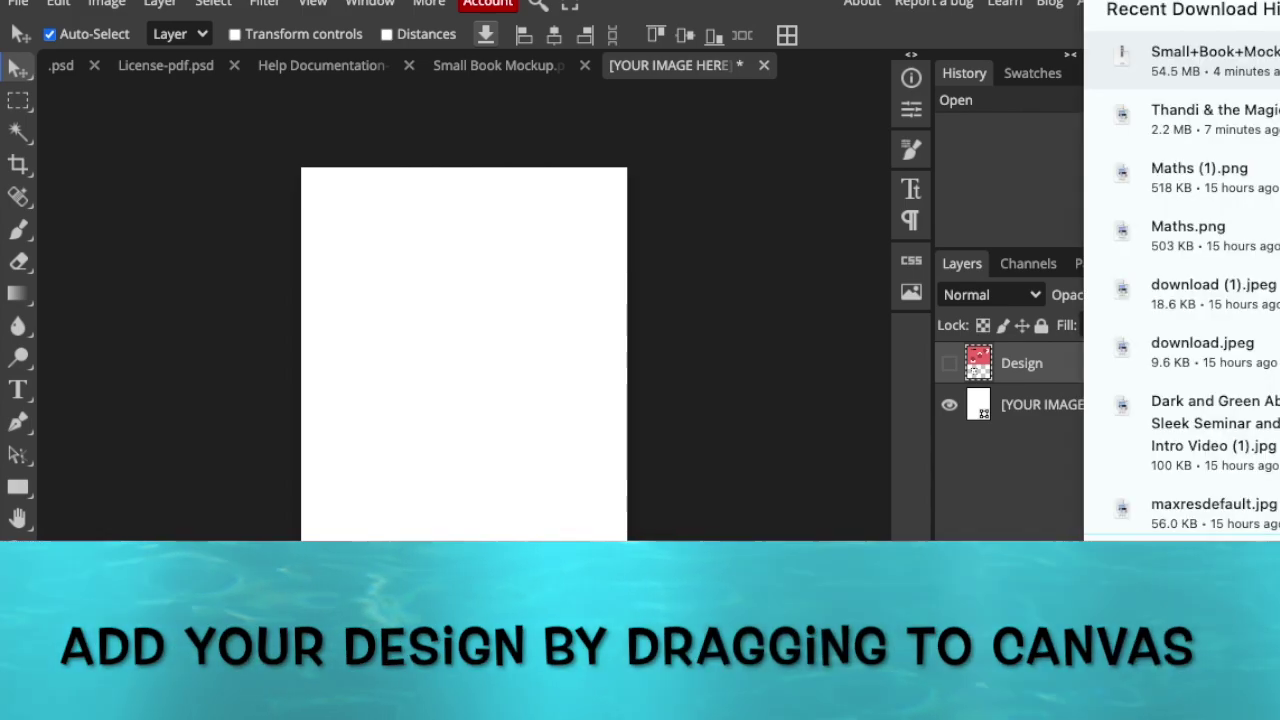
- Place 'The Artificial Intellegence Powered Business' design, scale it to fill the cover, and save
drag(1200, 60, 323, 499)
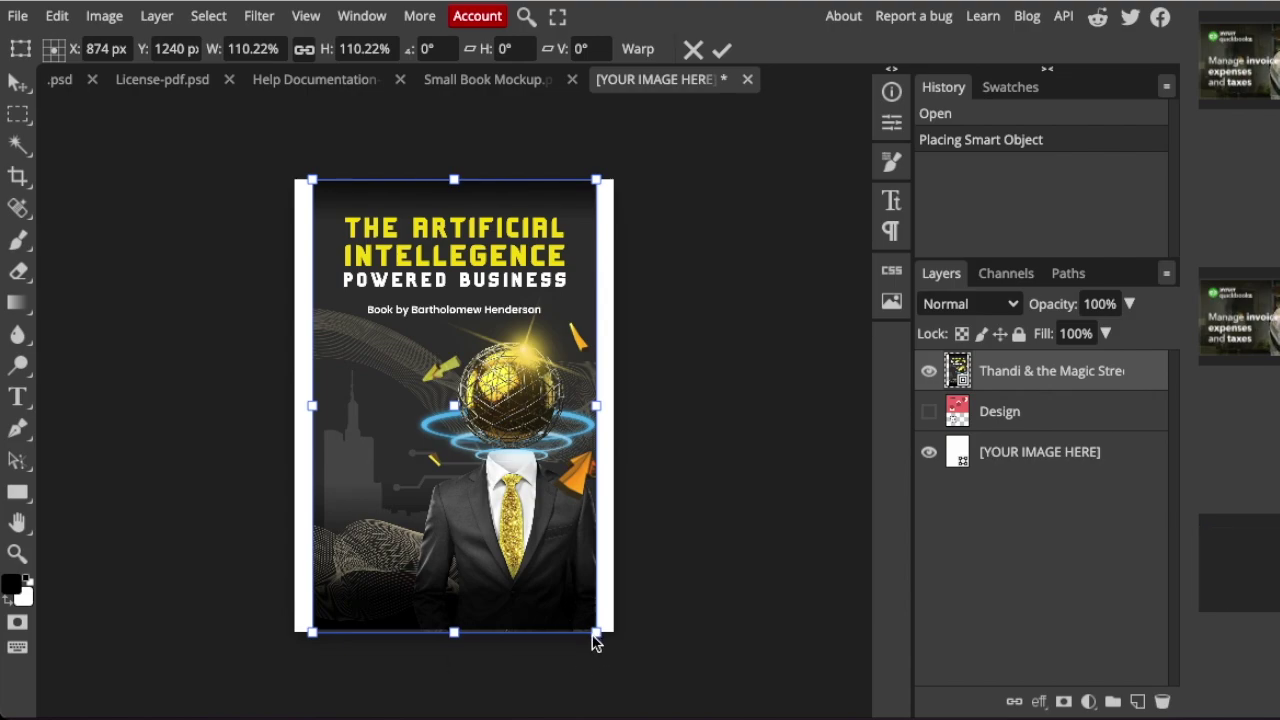
drag(598, 633, 290, 690)
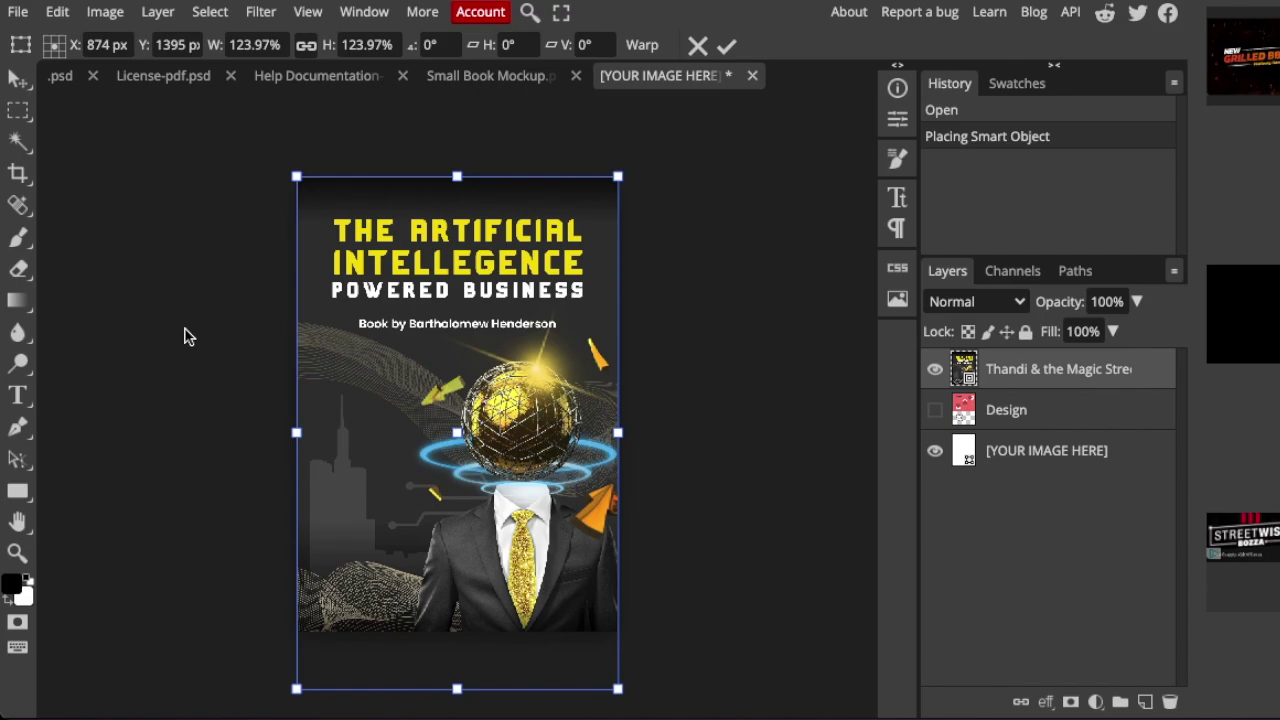
key(Return)
key(ctrl+s)
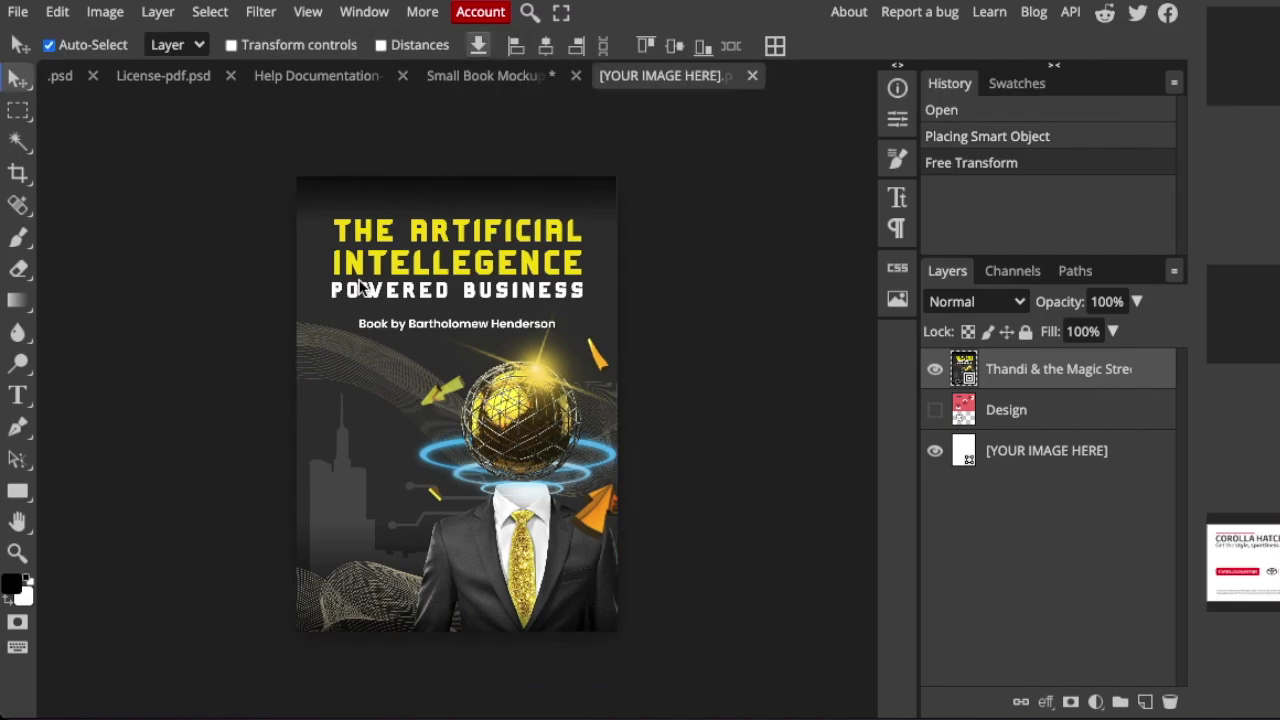
- In the mockup, change the bookmark's Change Overlap Color fill to pale pink
click(495, 78)
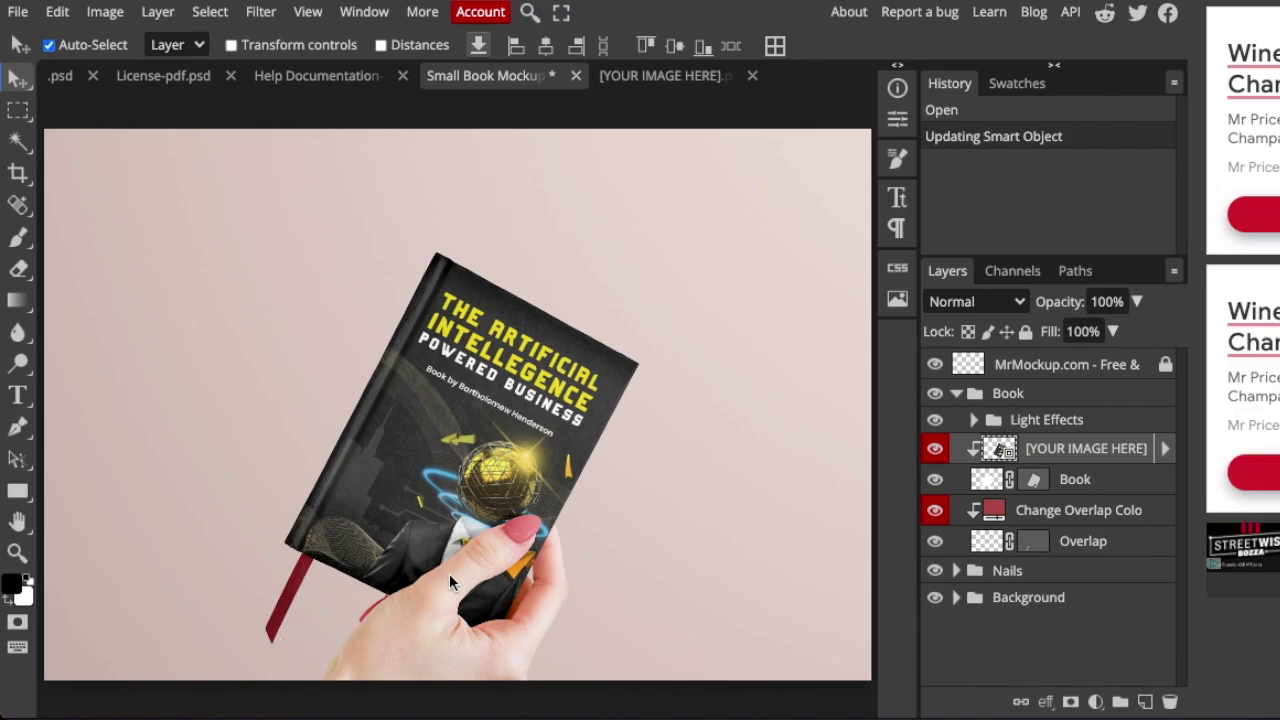
click(993, 514)
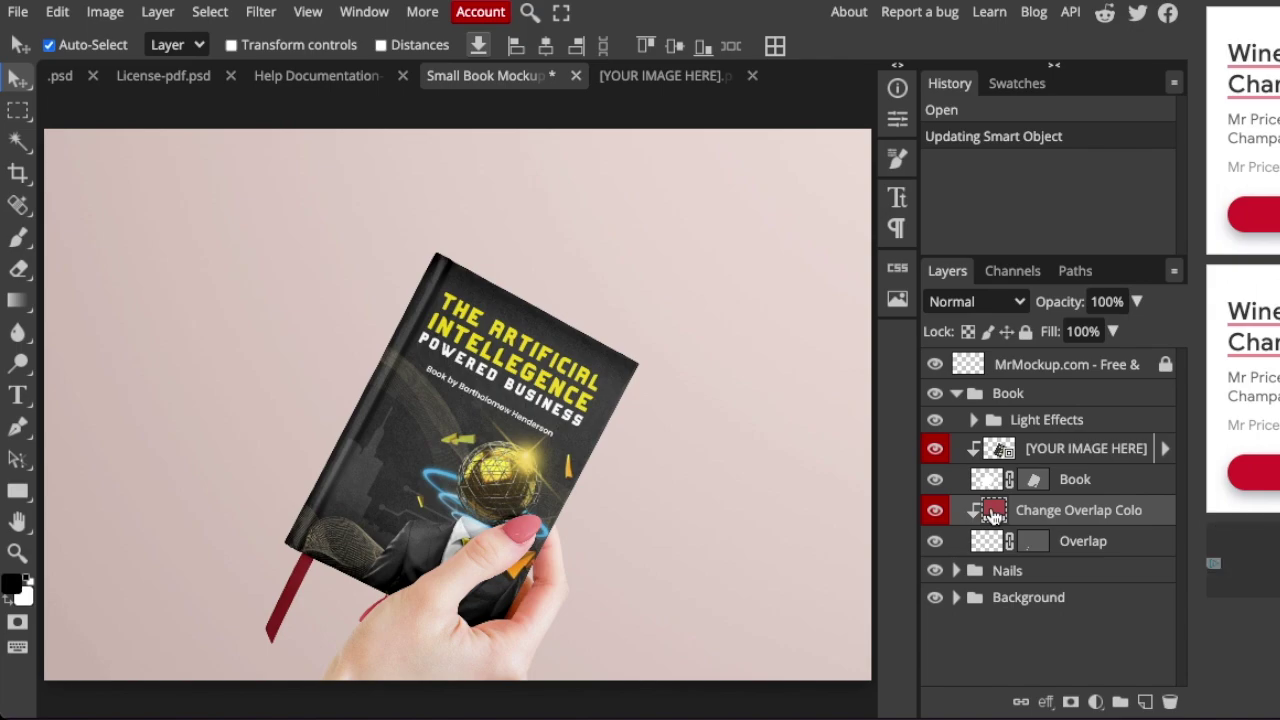
double_click(991, 510)
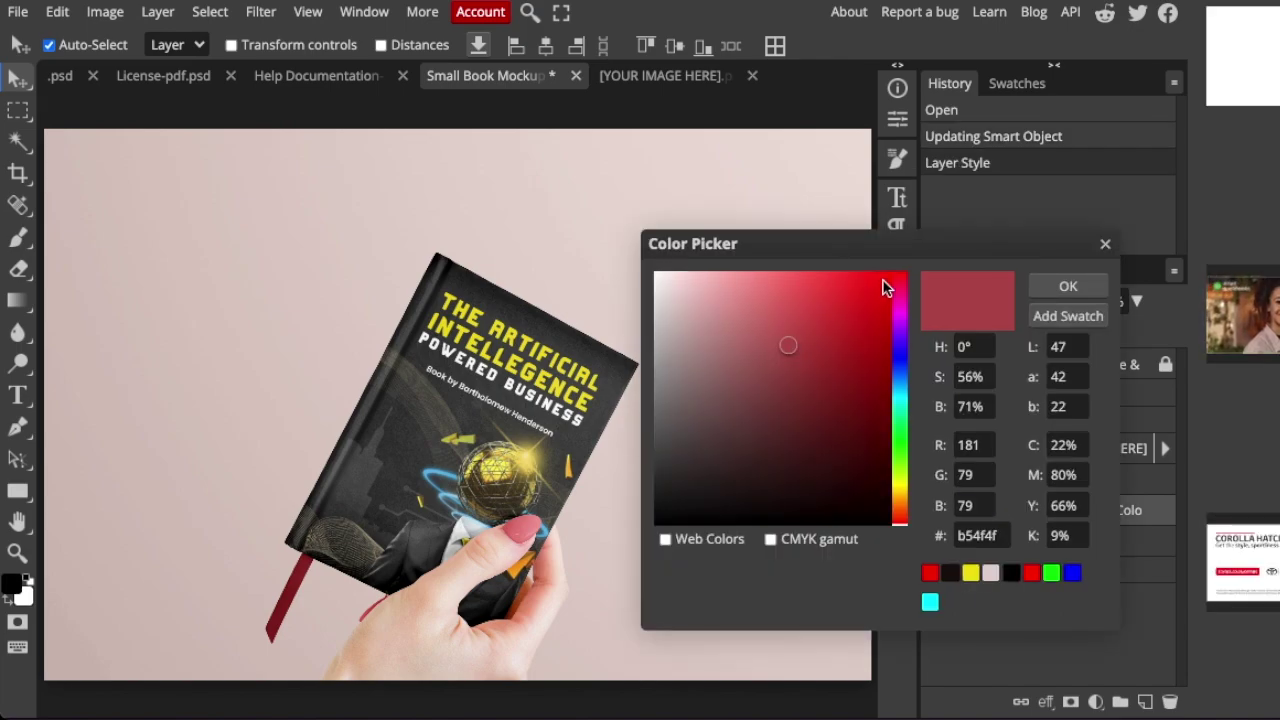
click(883, 286)
key(Return)
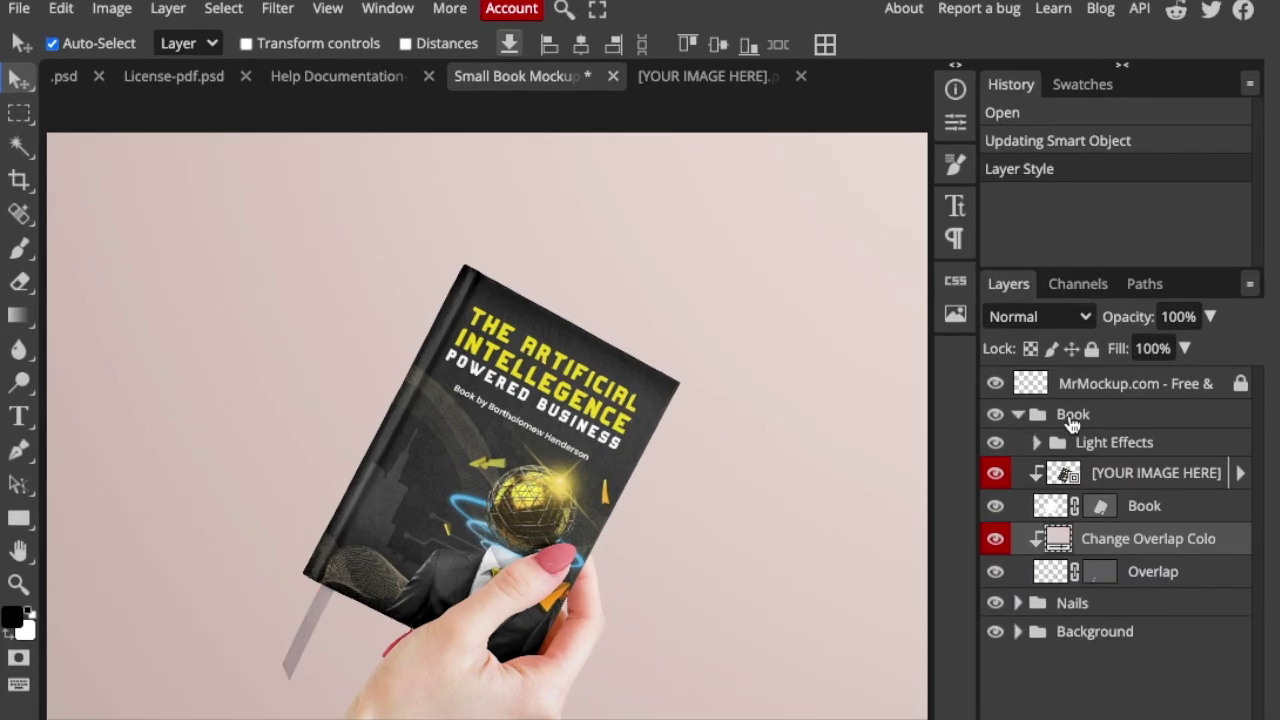
click(1018, 415)
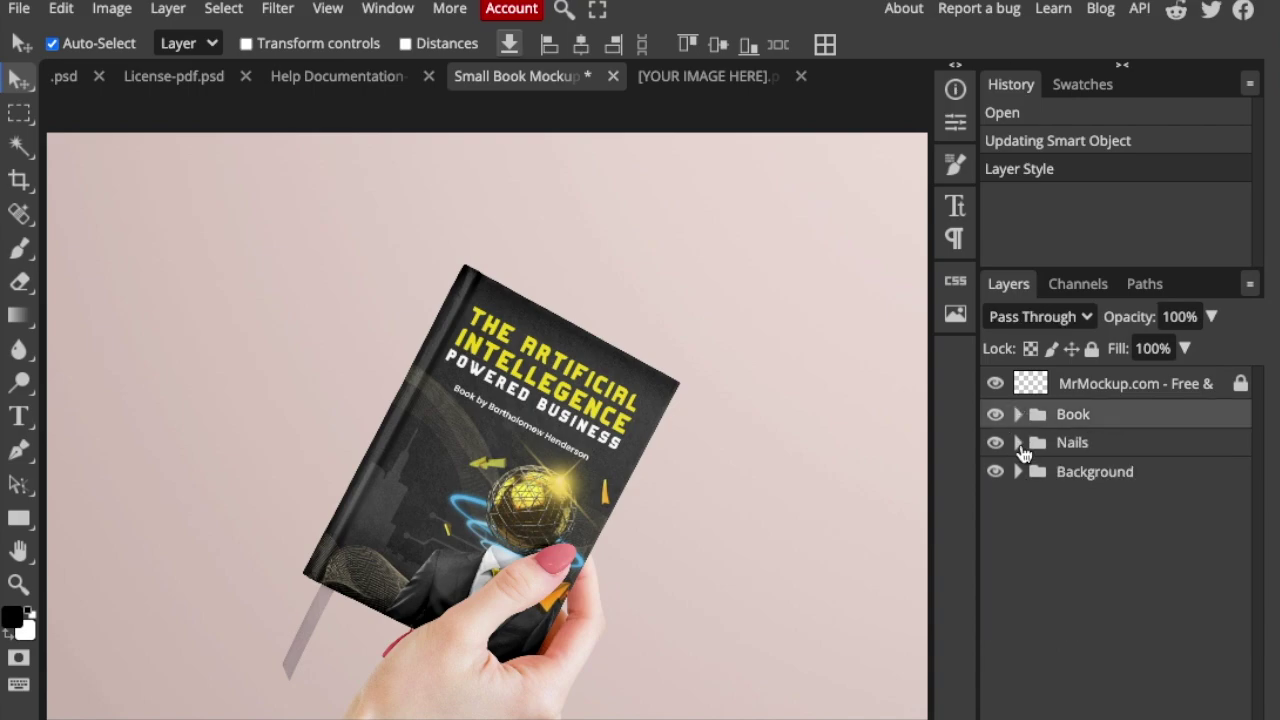
- Recolour the hand's fingernails bright yellow through the Change Nails Color layer
click(1018, 443)
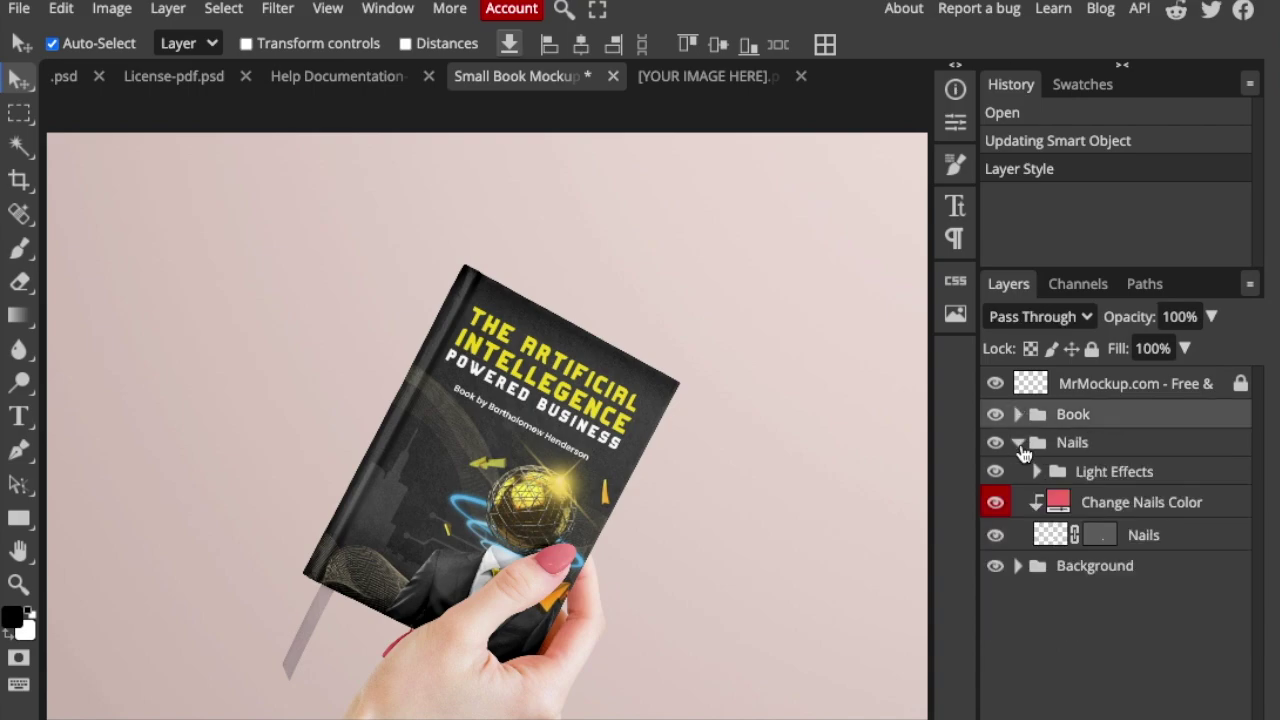
double_click(1058, 502)
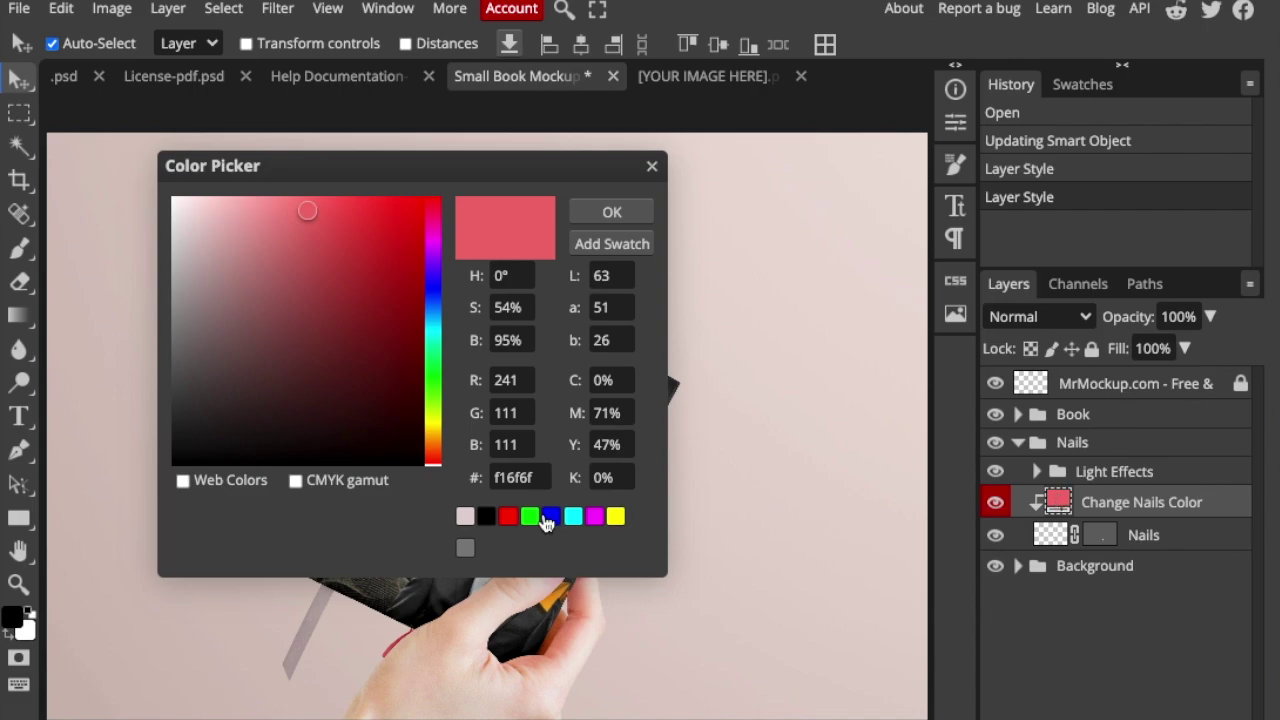
drag(443, 163, 971, 251)
click(960, 510)
click(931, 297)
click(1134, 297)
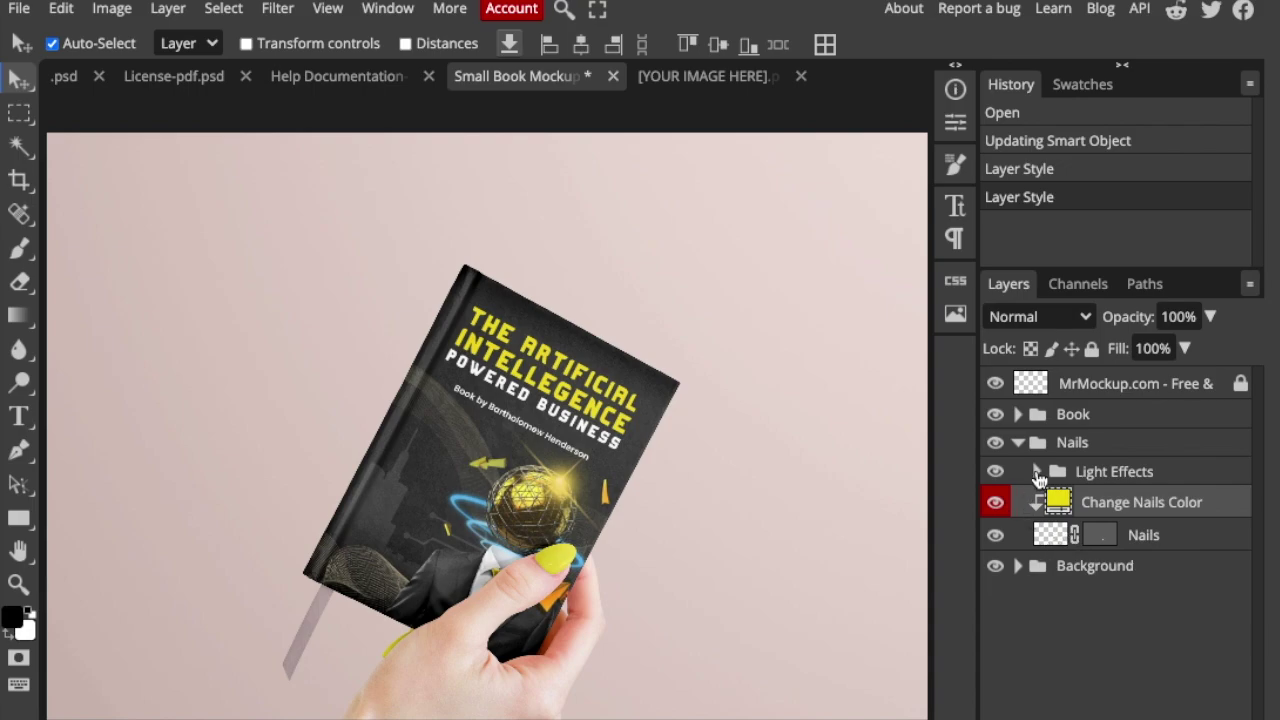
- Collapse the Nails group and its Light Effects, and expand the Background group
click(1037, 473)
click(1038, 472)
click(1020, 443)
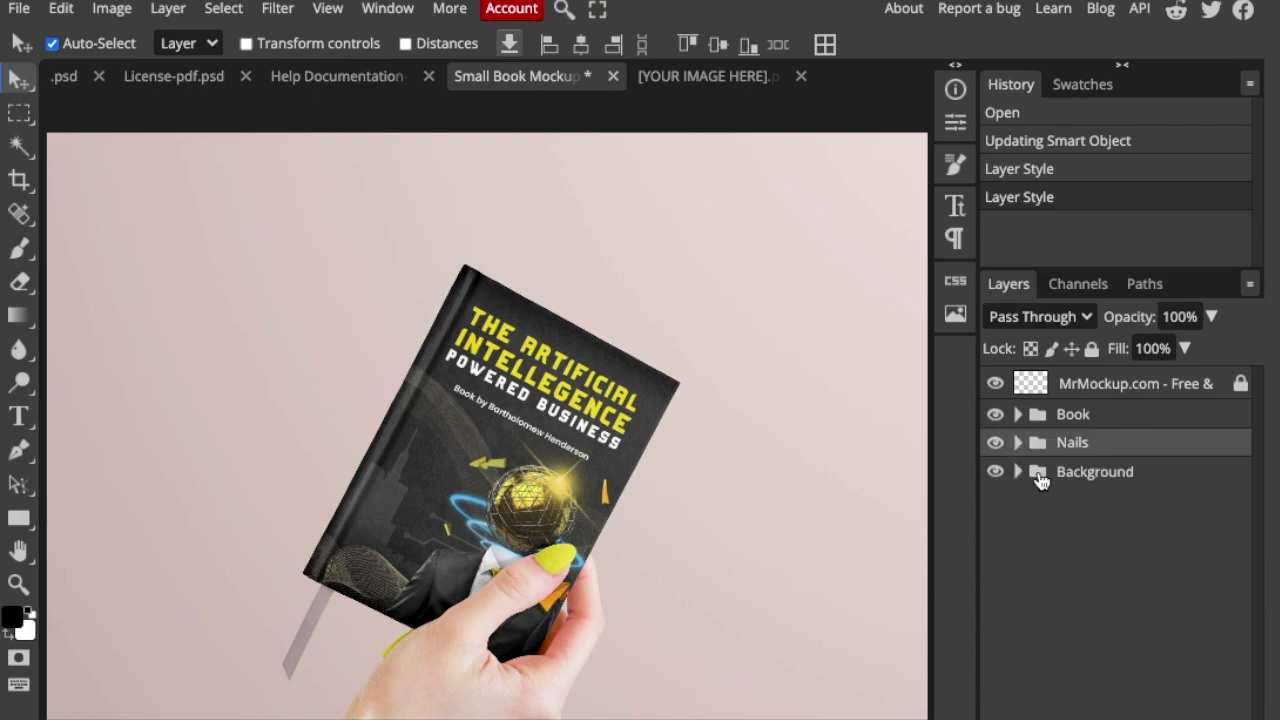
click(1020, 472)
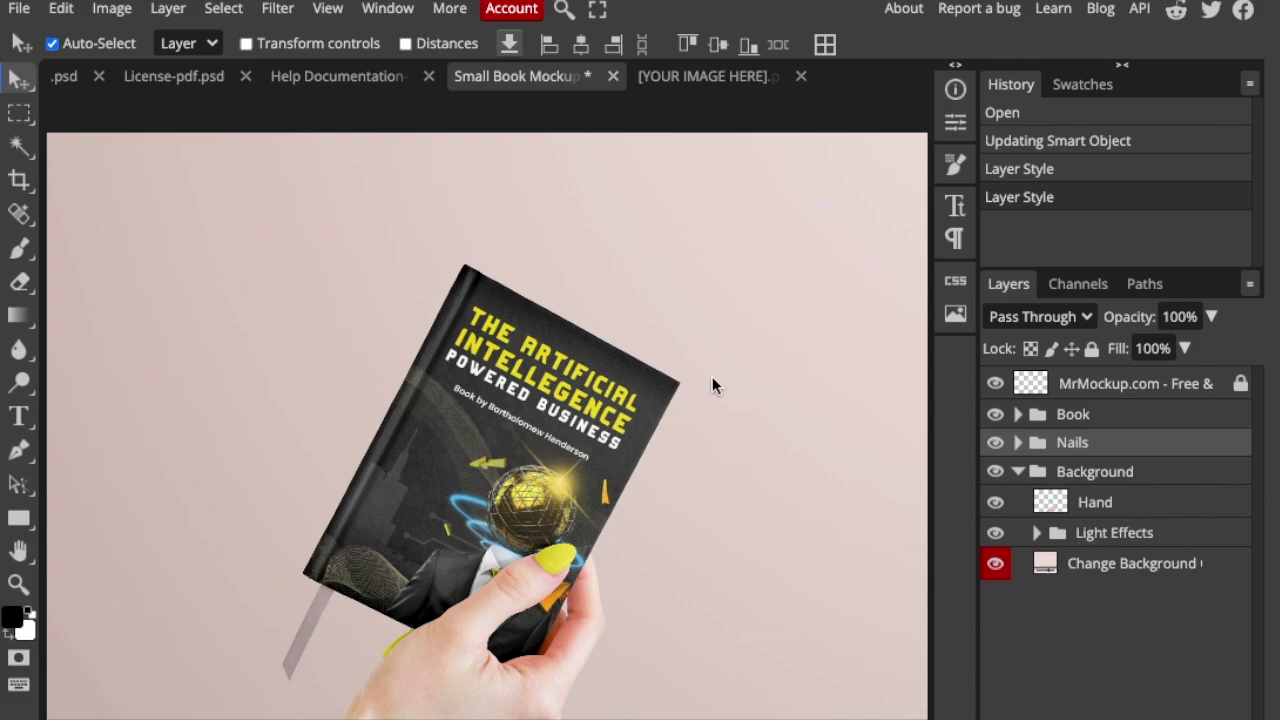
- Fill the background with near-black dark brown #190e0b after trying red and light grey
double_click(1046, 566)
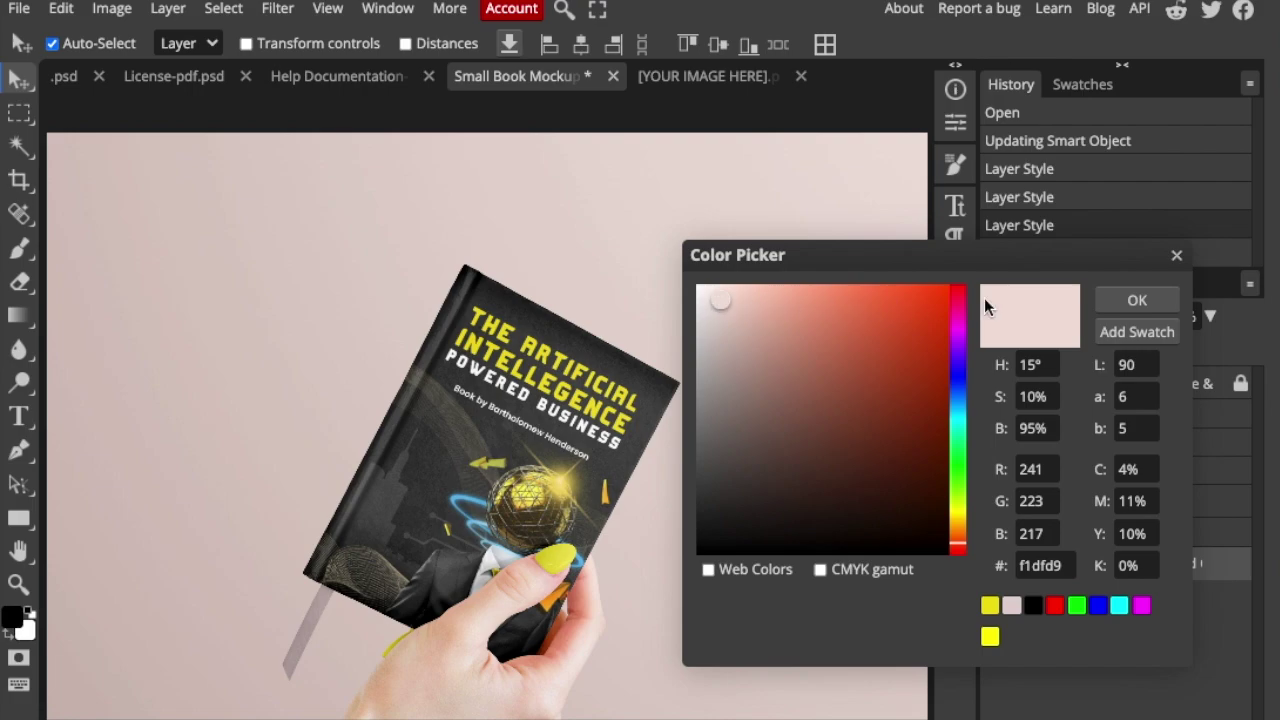
drag(720, 301, 984, 298)
mouse_move(664, 298)
mouse_down()
mouse_move(697, 354)
mouse_move(899, 555)
mouse_up()
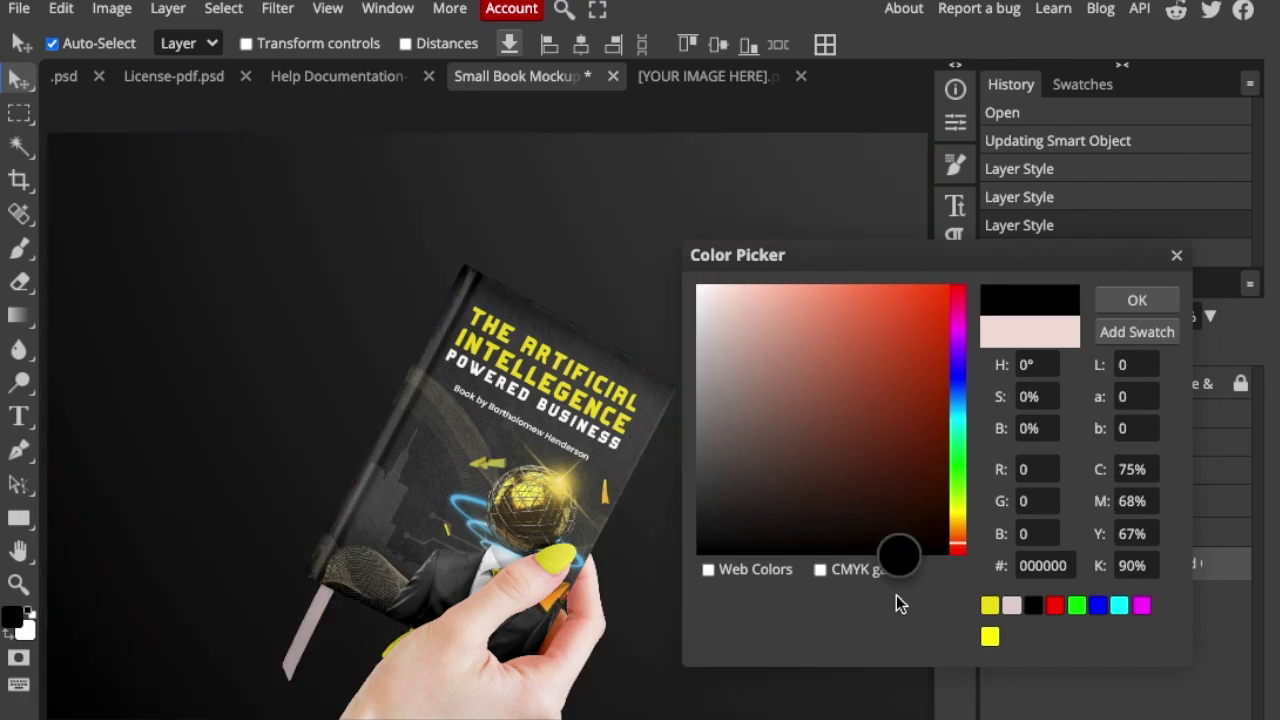
click(837, 529)
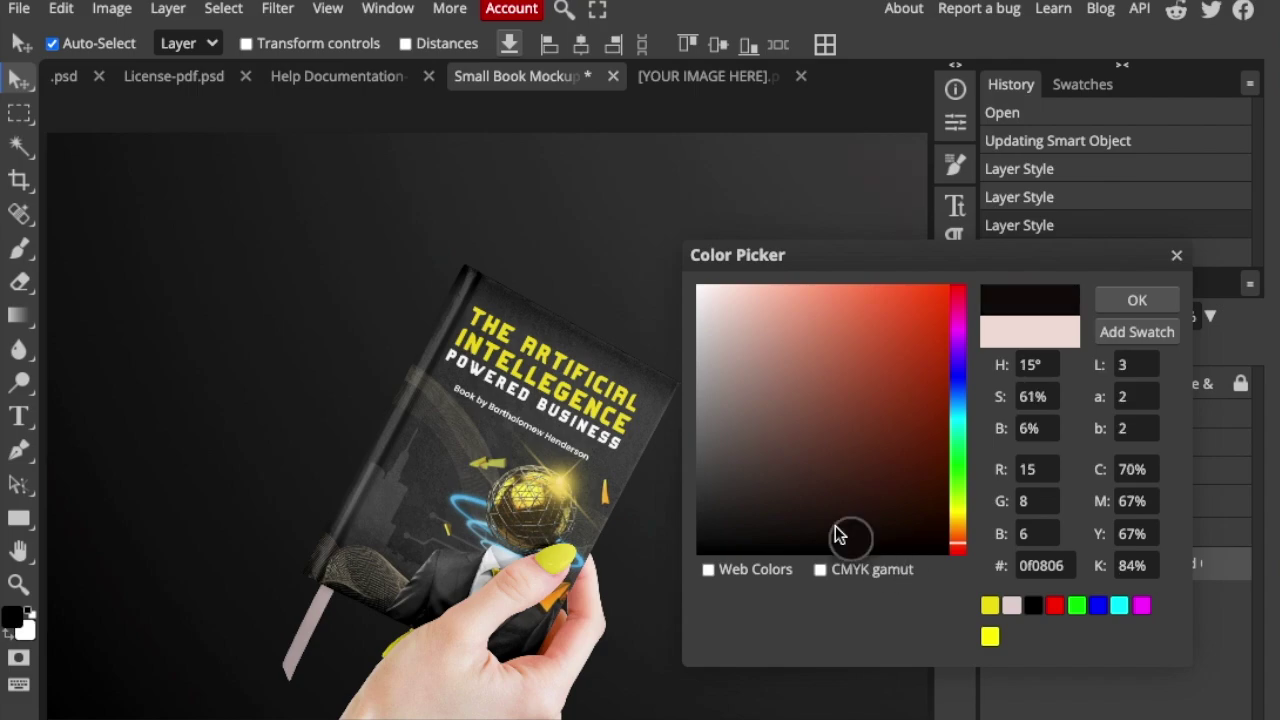
click(1137, 301)
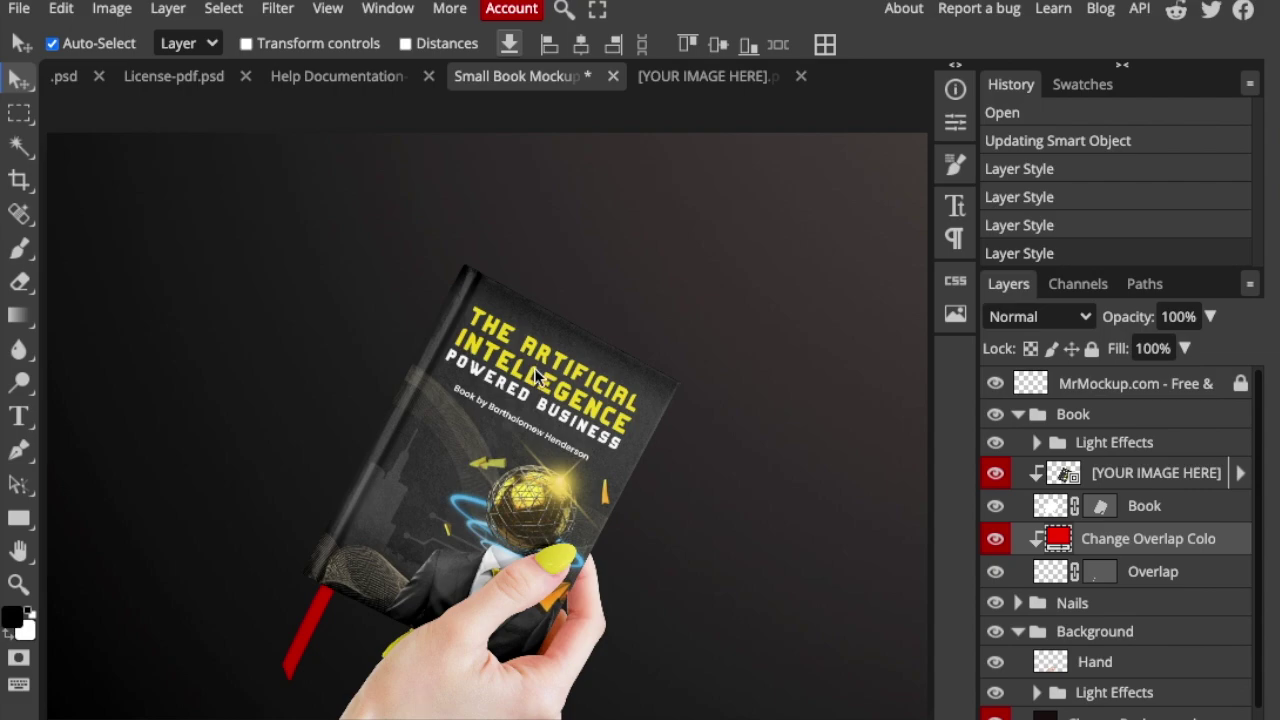
click(18, 12)
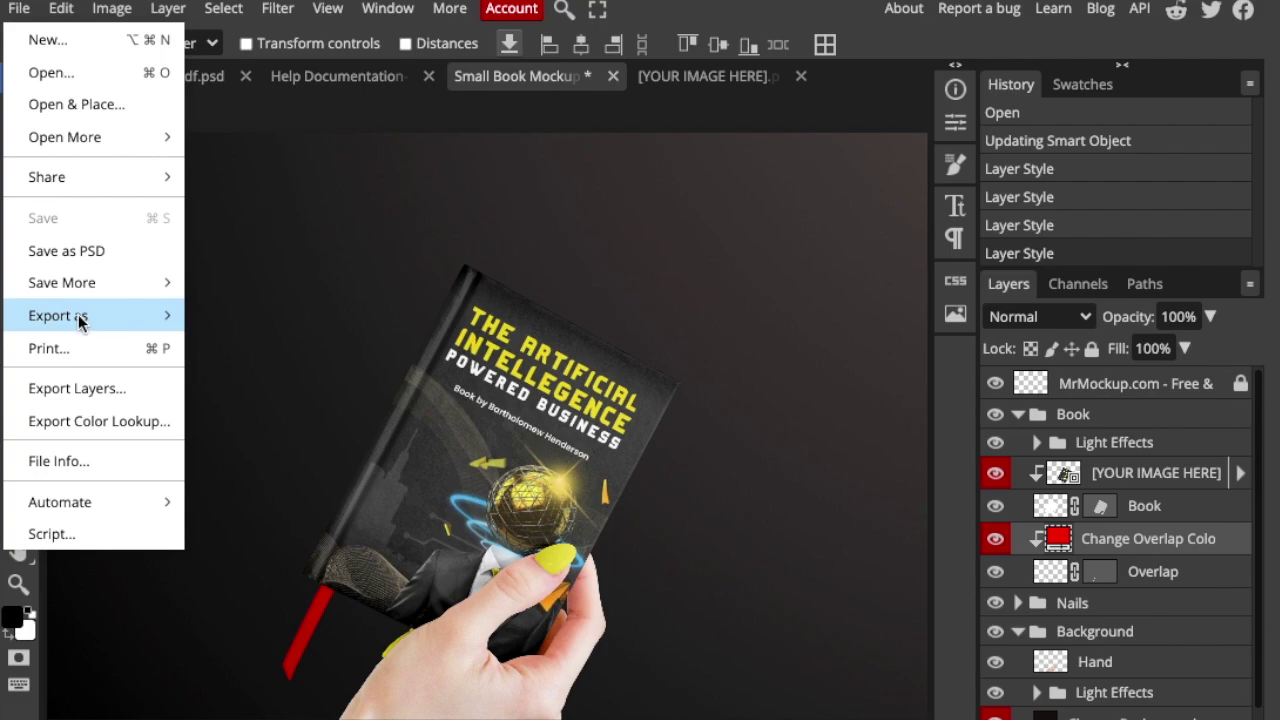
- Set up a PNG export with the width reduced from 3000 to 700 px (700 × 467)
mouse_move(80, 320)
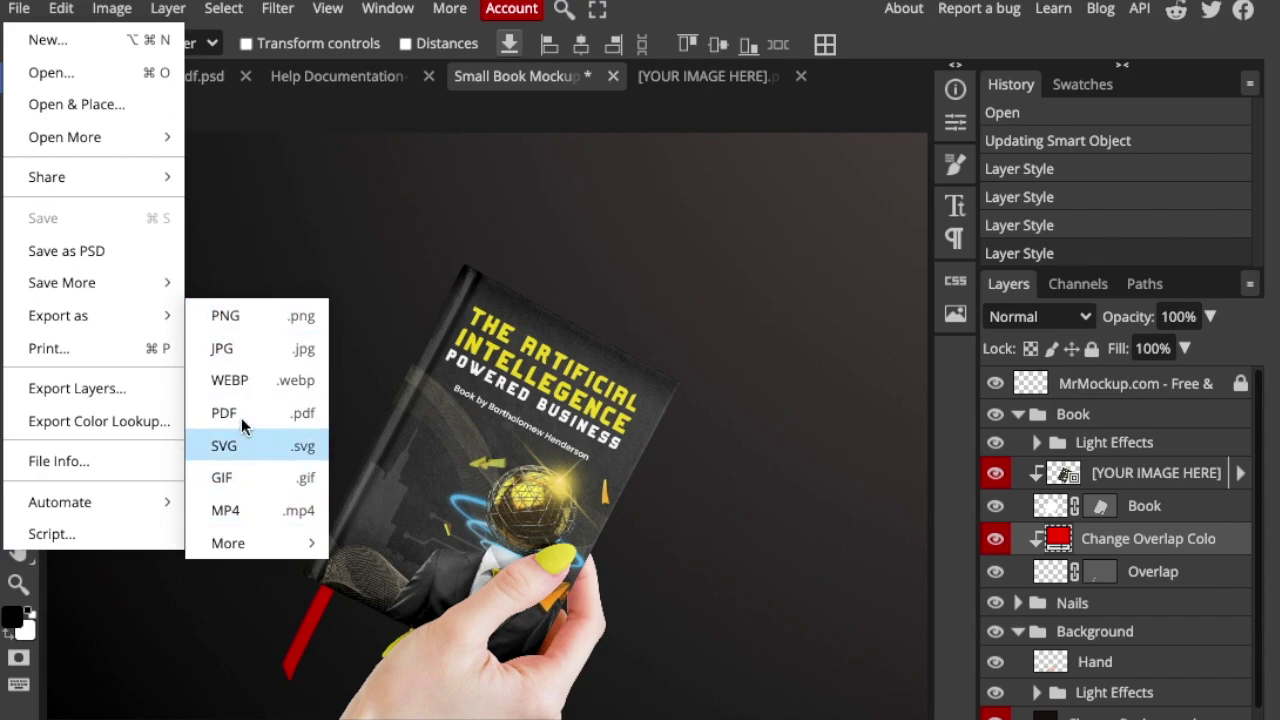
click(237, 314)
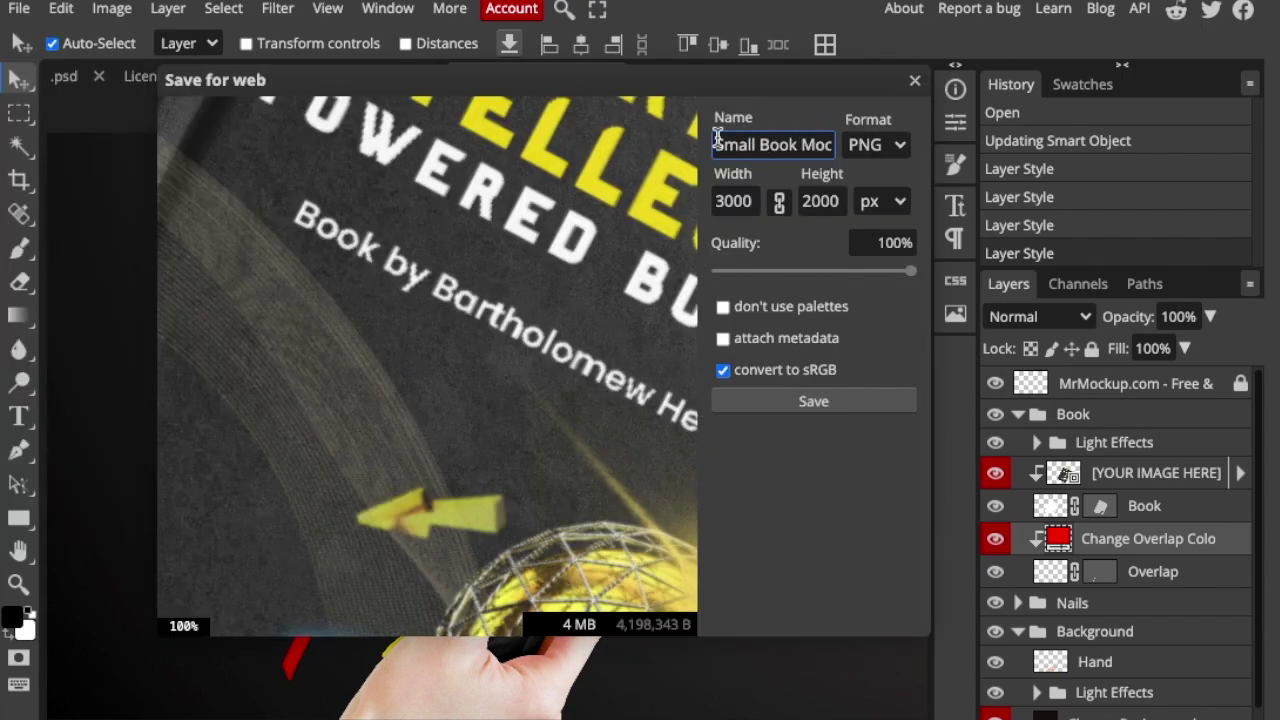
click(745, 200)
click(747, 201)
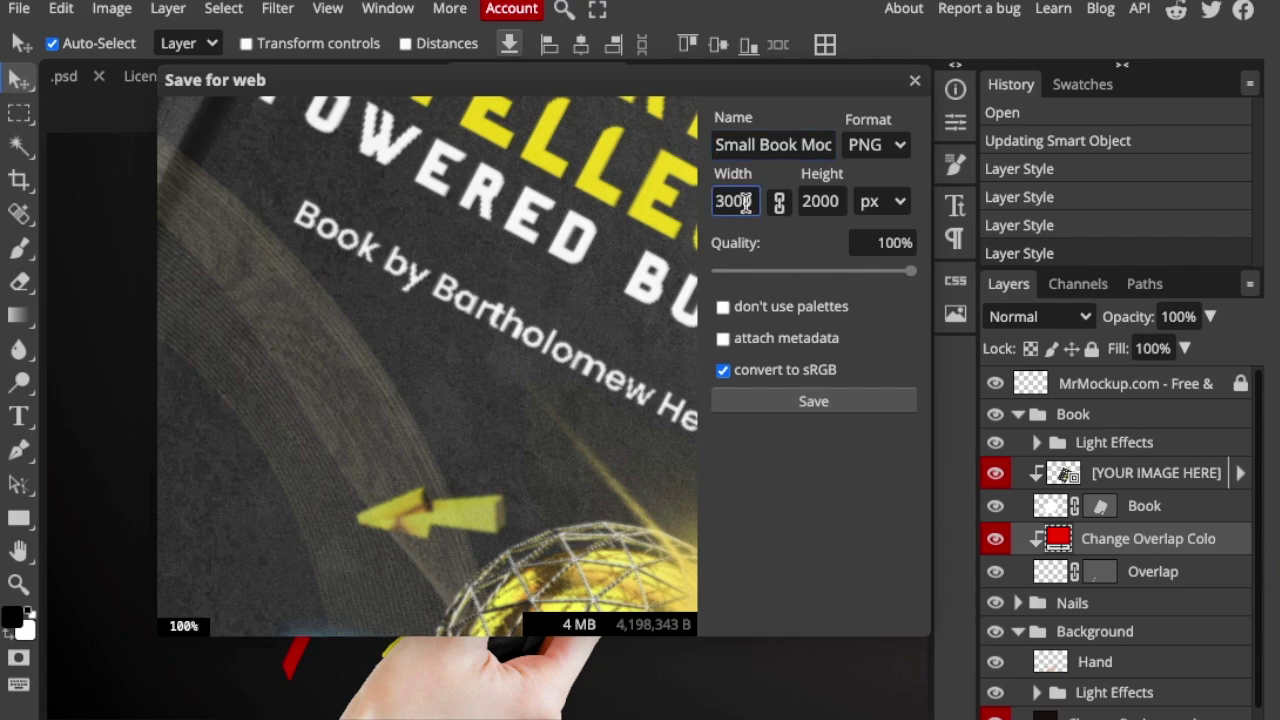
drag(754, 201, 657, 202)
text(700)
key(Tab)
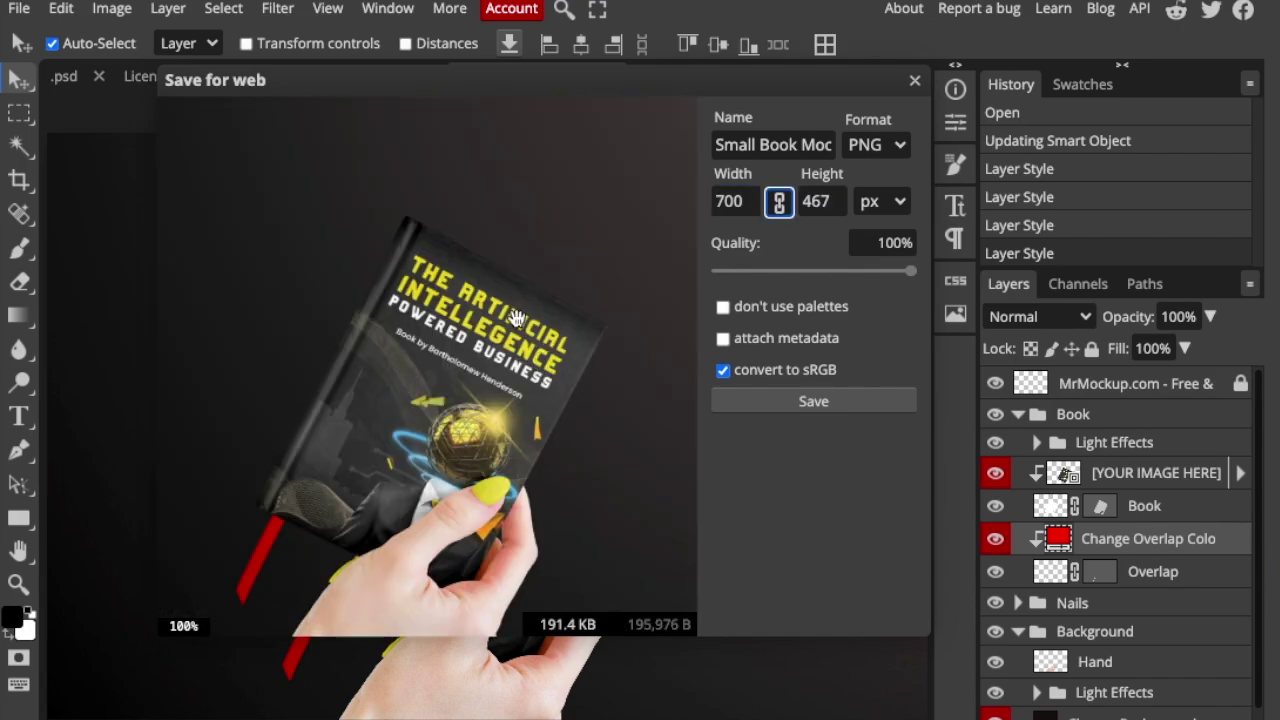